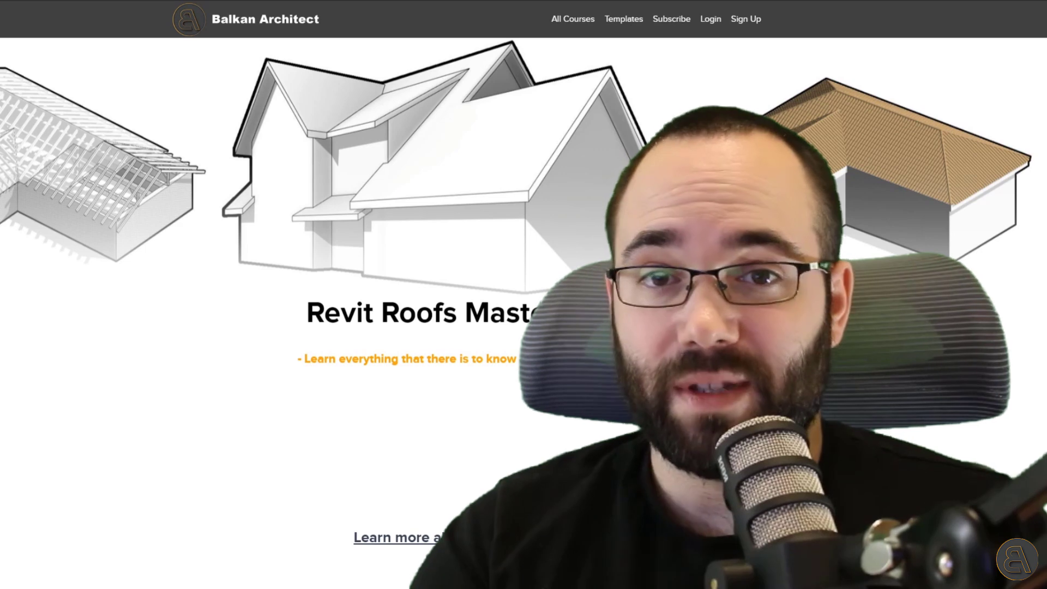
- Examine the Revit roofs course page from the introduction through the roof shapes and bonus chapter to the example curriculum
{"action": "scroll", "coordinate": [524, 314], "scroll_direction": "down", "scroll_amount": 8}
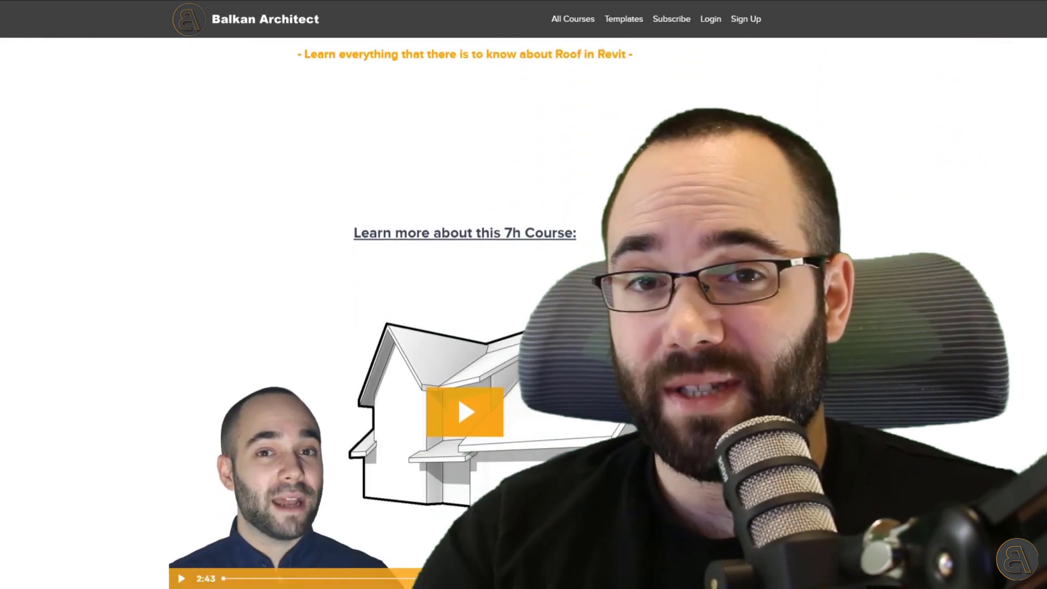
{"action": "scroll", "coordinate": [524, 313], "scroll_direction": "down", "scroll_amount": 7}
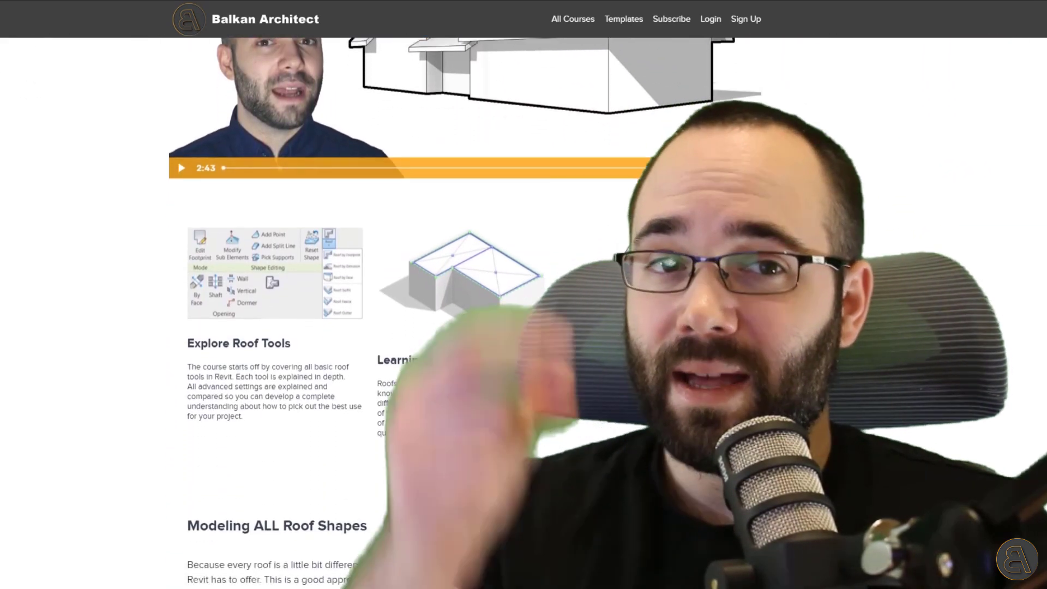
{"action": "scroll", "coordinate": [523, 313], "scroll_direction": "down", "scroll_amount": 9}
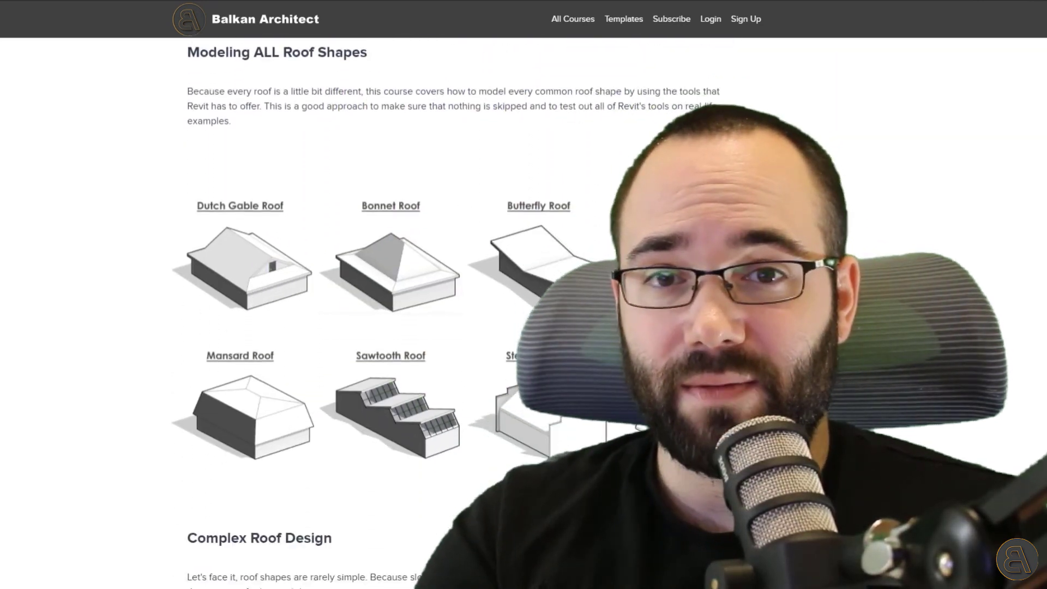
{"action": "scroll", "coordinate": [524, 313], "scroll_direction": "down", "scroll_amount": 9}
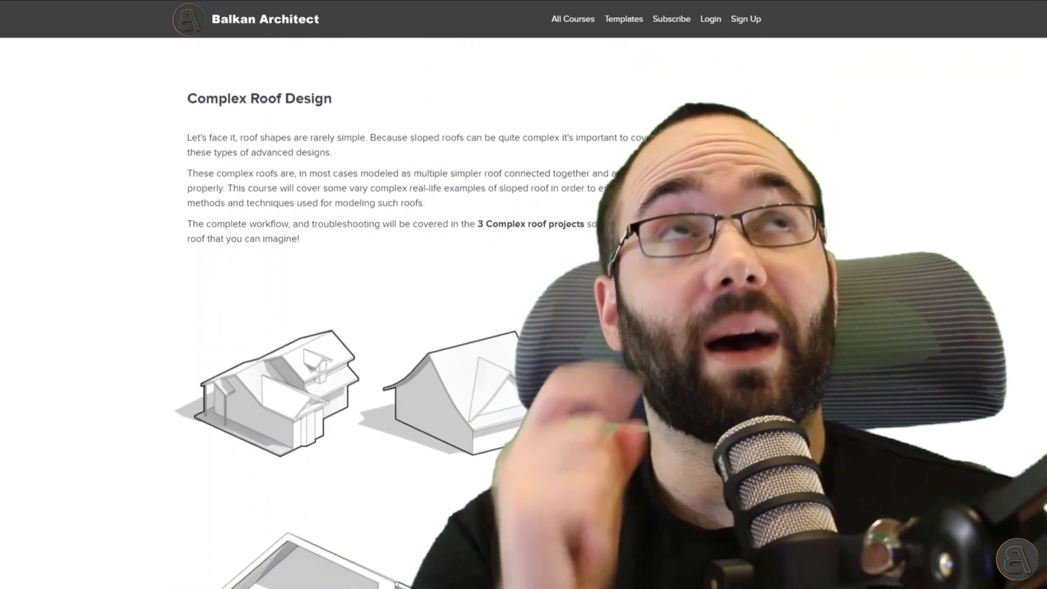
{"action": "scroll", "coordinate": [523, 314], "scroll_direction": "down", "scroll_amount": 7}
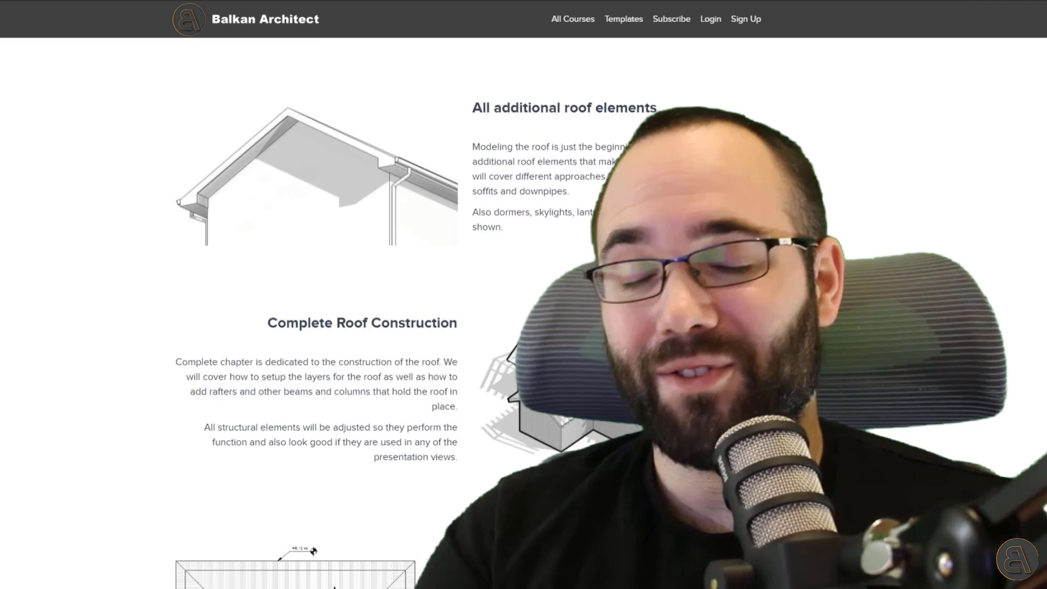
{"action": "scroll", "coordinate": [524, 313], "scroll_direction": "down", "scroll_amount": 8}
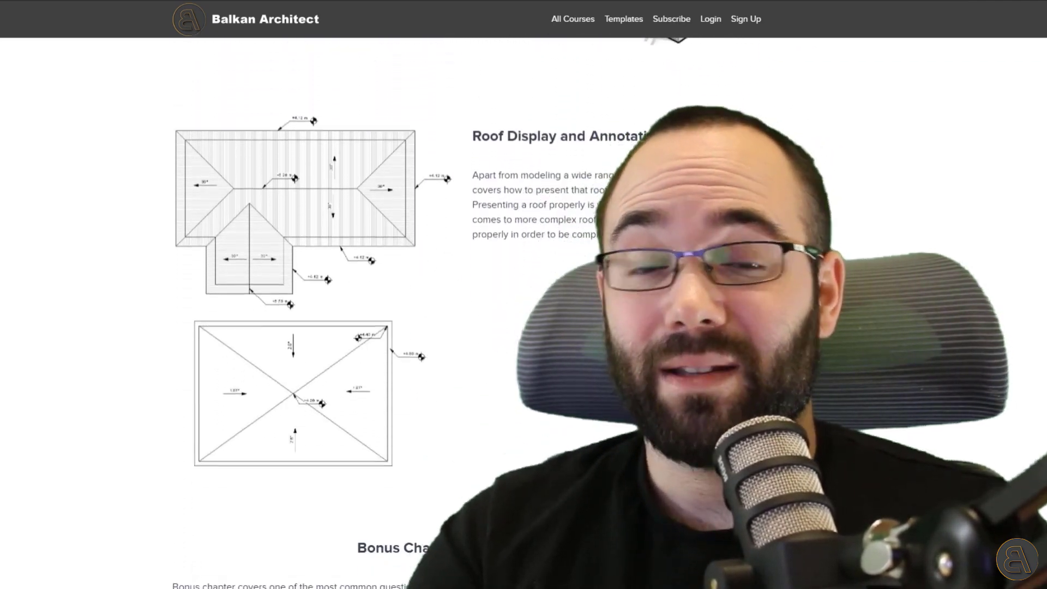
{"action": "scroll", "coordinate": [524, 313], "scroll_direction": "down", "scroll_amount": 9}
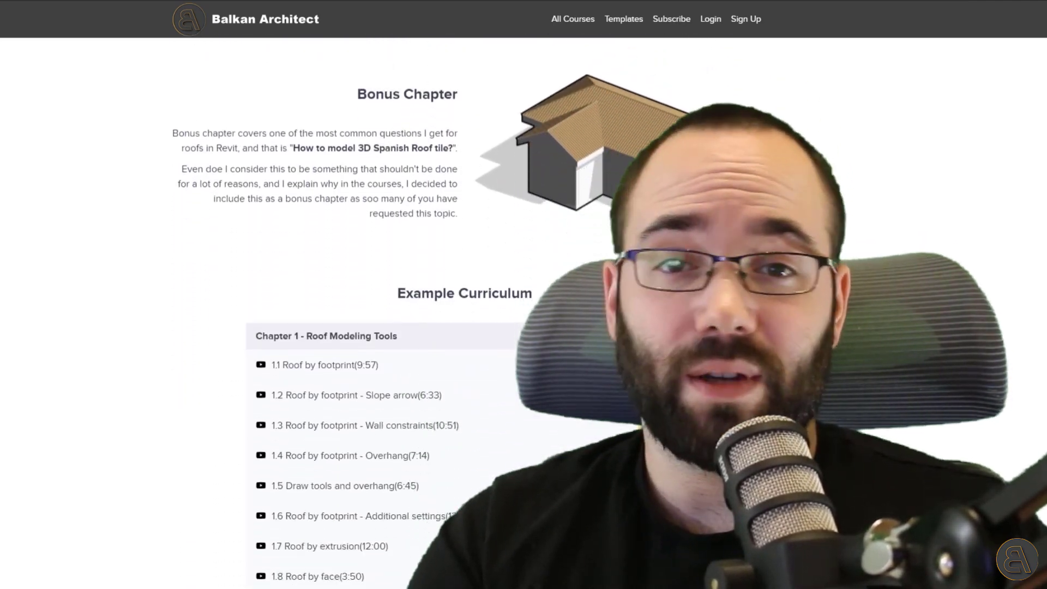
{"action": "scroll", "coordinate": [523, 314], "scroll_direction": "down", "scroll_amount": 6}
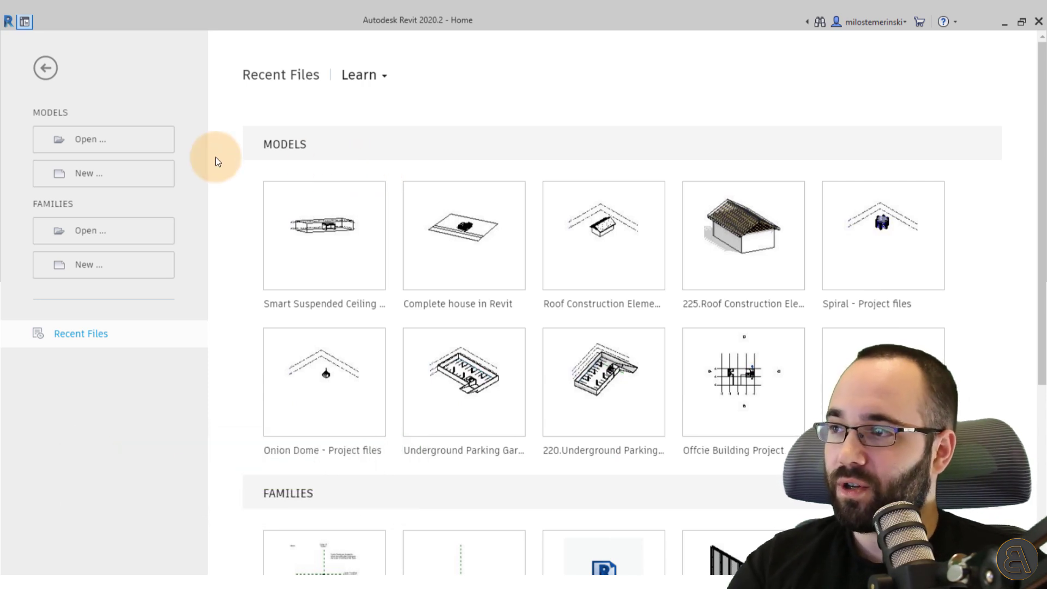
- In Revit, create a new project from the Architecture Design Template - Metric and open the Level 1 floor plan
{"action": "left_click", "coordinate": [159, 180]}
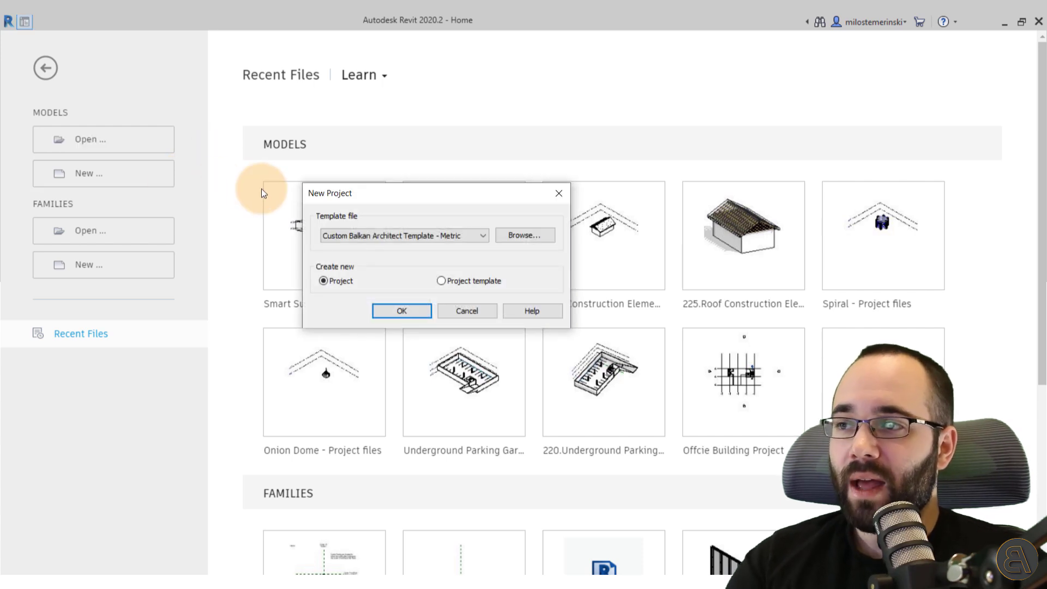
{"action": "left_click", "coordinate": [344, 235]}
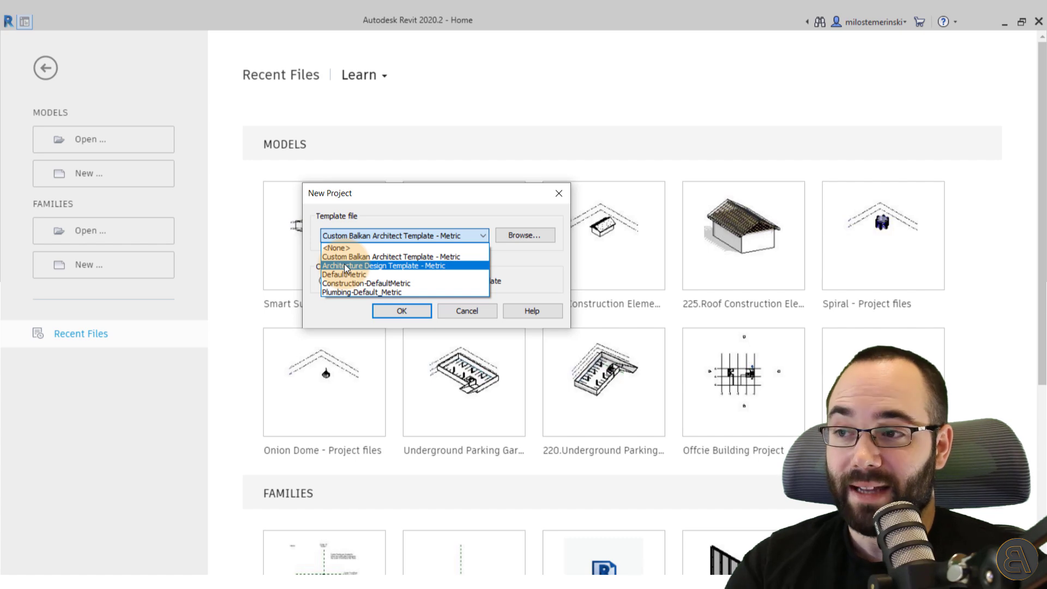
{"action": "left_click", "coordinate": [345, 265]}
{"action": "left_click", "coordinate": [403, 312]}
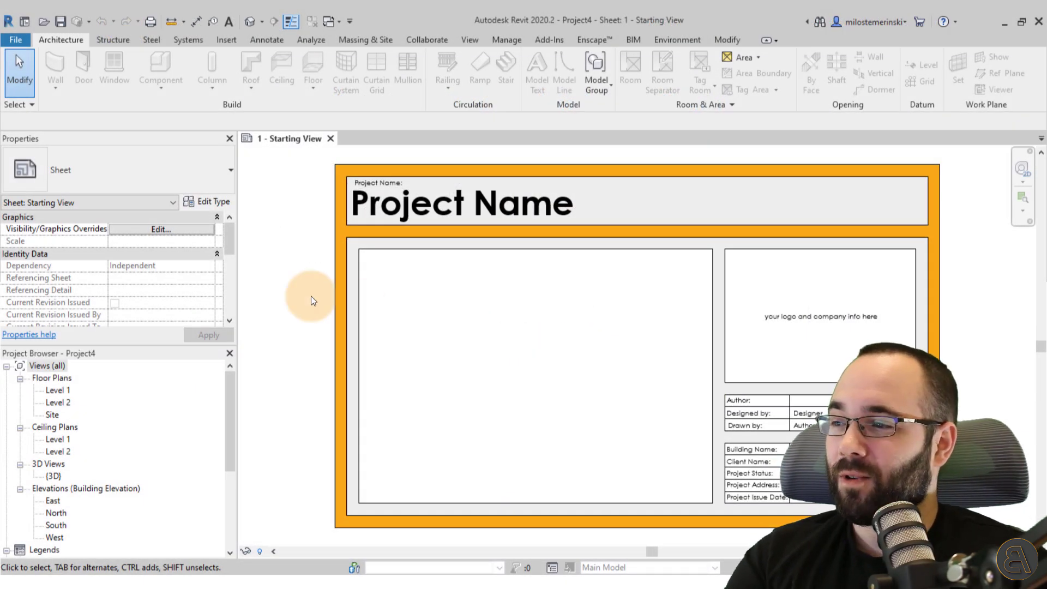
{"action": "left_click", "coordinate": [57, 391]}
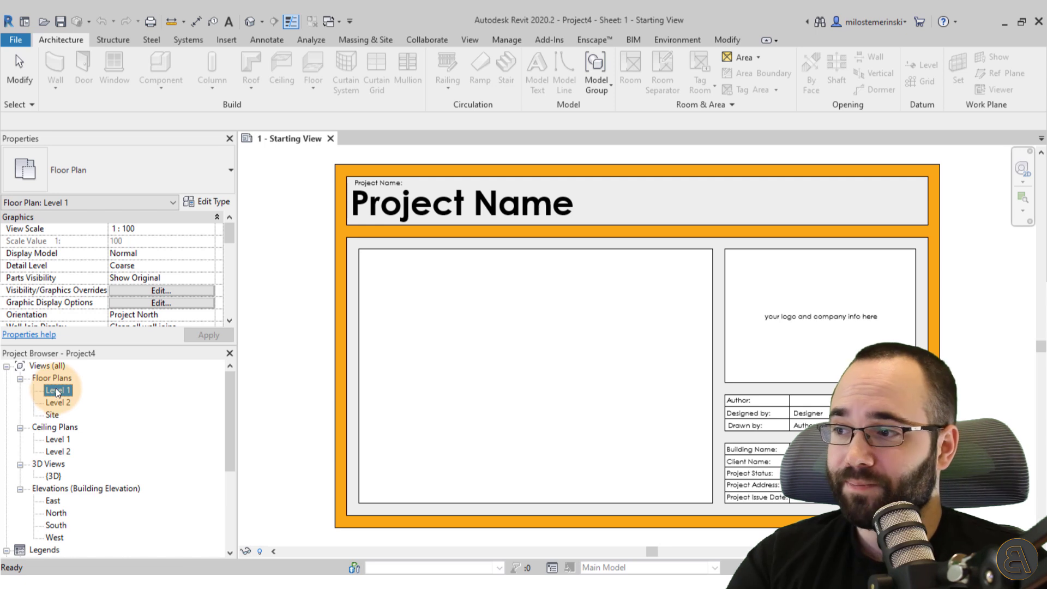
{"action": "double_click", "coordinate": [57, 390]}
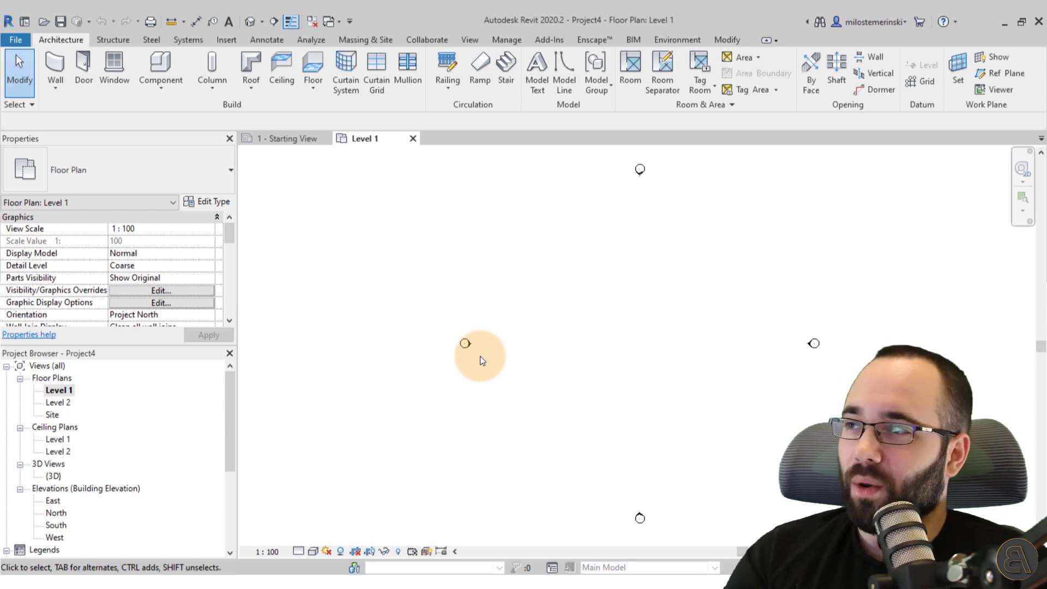
- Draw a 1200 by 1700 rectangle of Exterior Wall type walls between the four elevation markers, reaching up to Level 2
{"action": "left_click", "coordinate": [56, 65]}
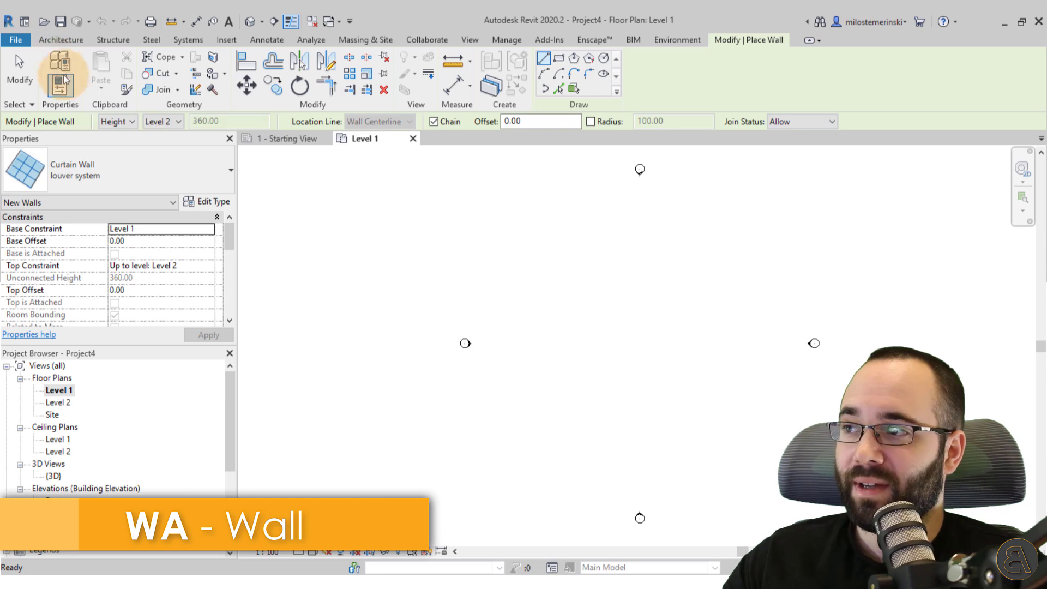
{"action": "left_click", "coordinate": [108, 154]}
{"action": "scroll", "coordinate": [108, 152], "scroll_direction": "up", "scroll_amount": 3}
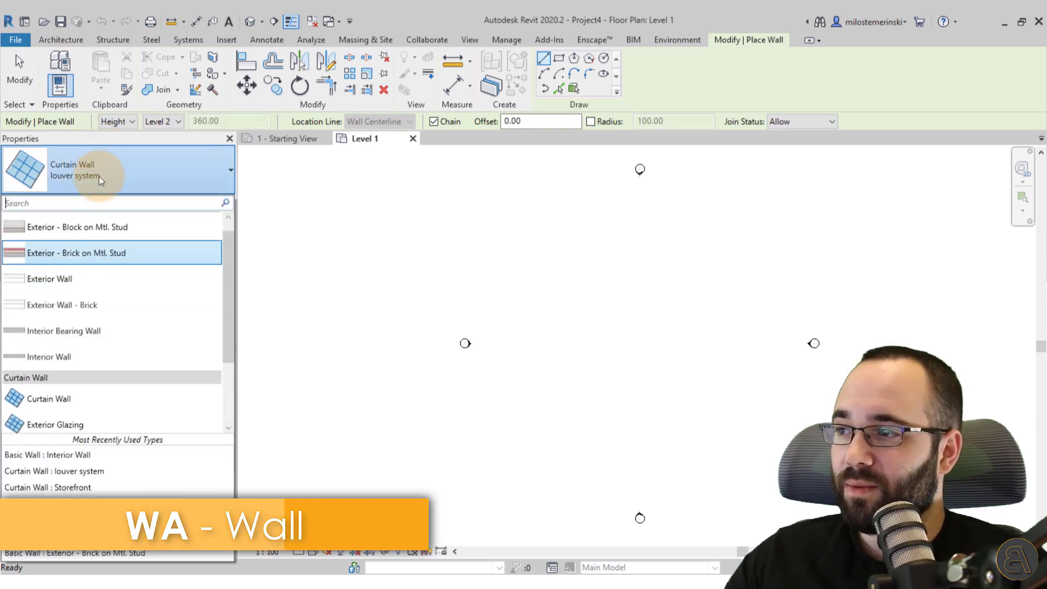
{"action": "left_click", "coordinate": [58, 281]}
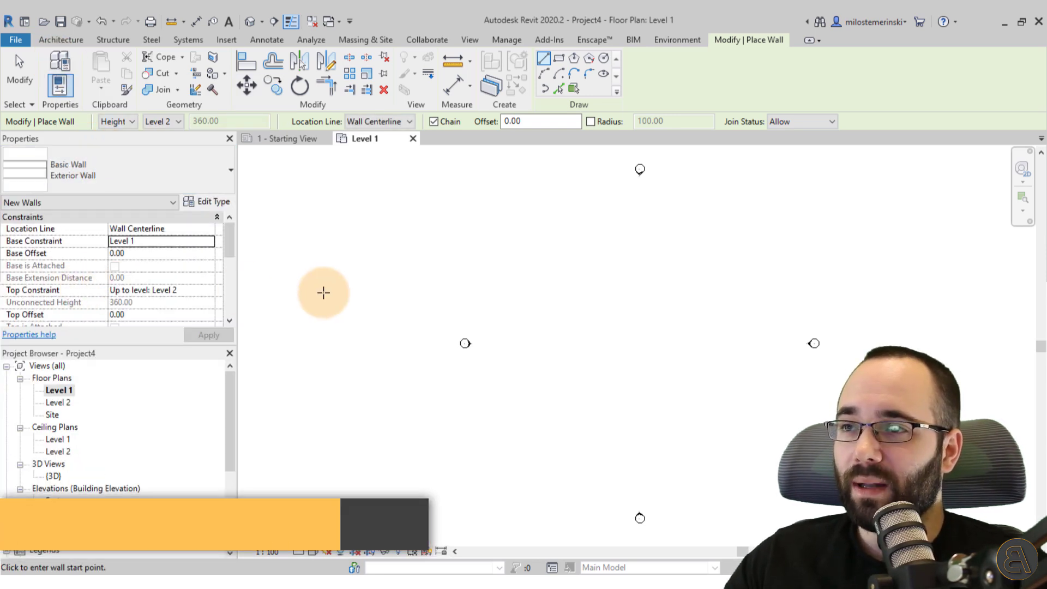
{"action": "left_click", "coordinate": [559, 59]}
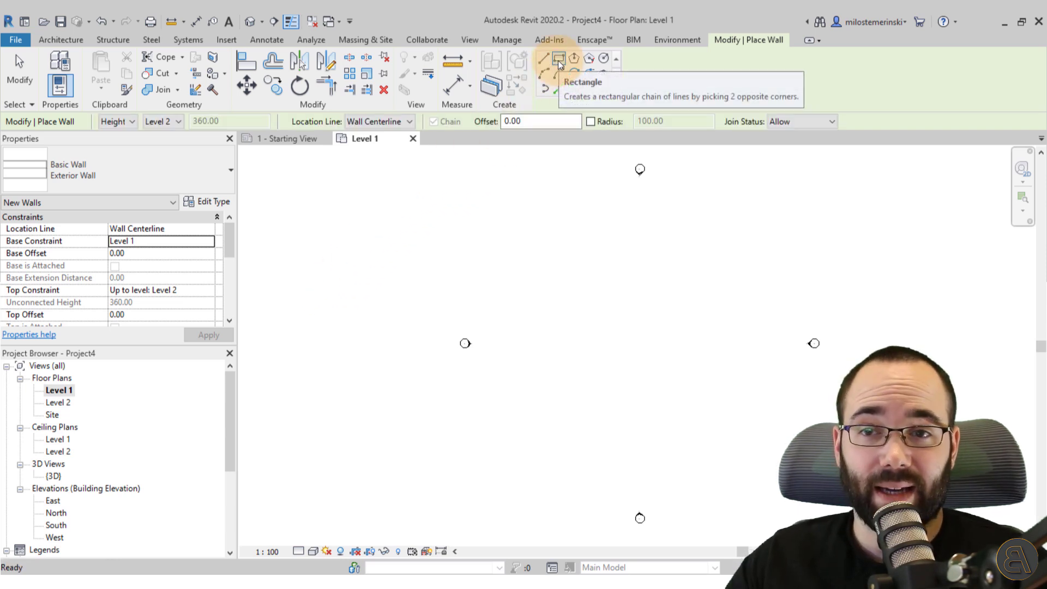
{"action": "left_click", "coordinate": [594, 295]}
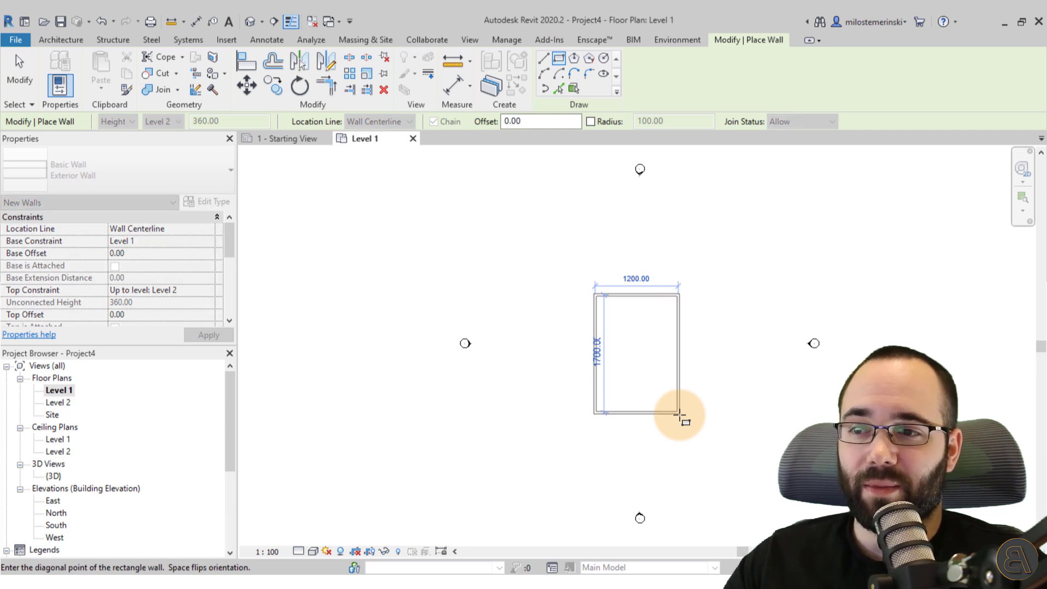
{"action": "left_click", "coordinate": [678, 413]}
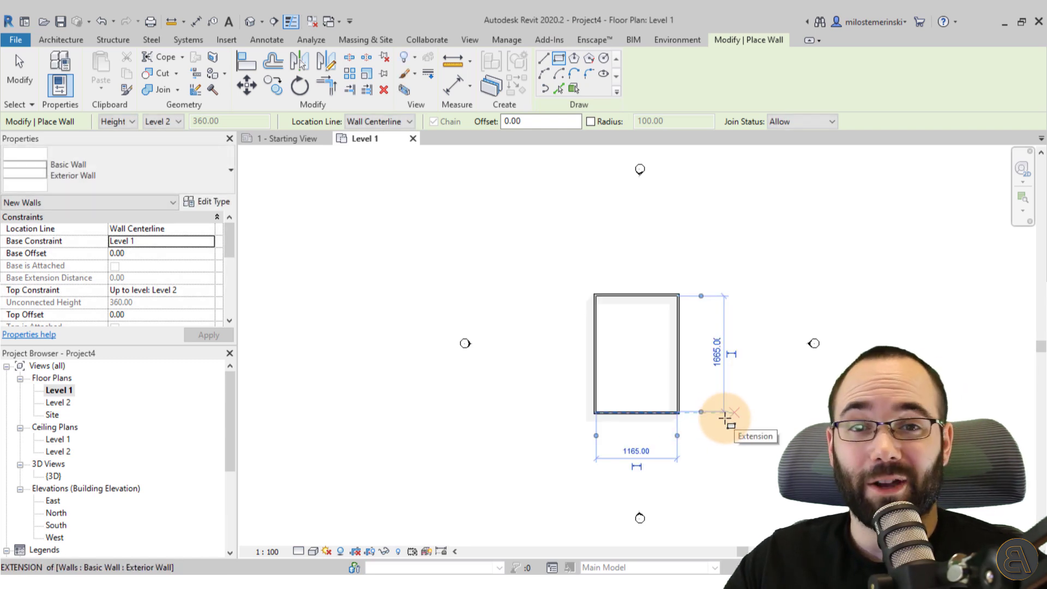
{"action": "key", "text": "Escape"}
{"action": "key", "text": "Escape"}
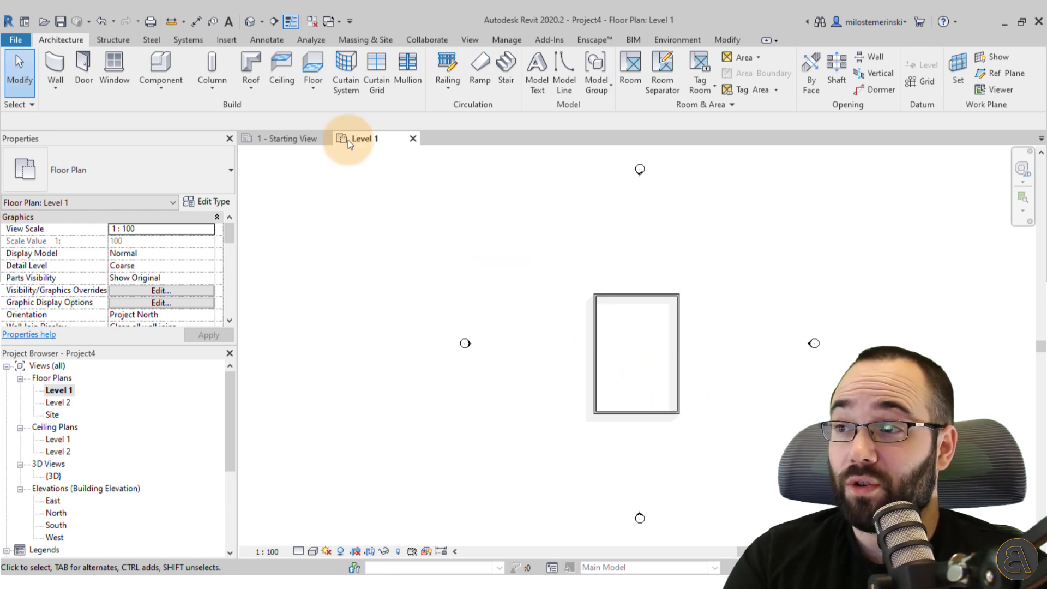
- Start a roof by footprint, move it to Level 2, and set its overhang to 70
{"action": "left_click", "coordinate": [248, 64]}
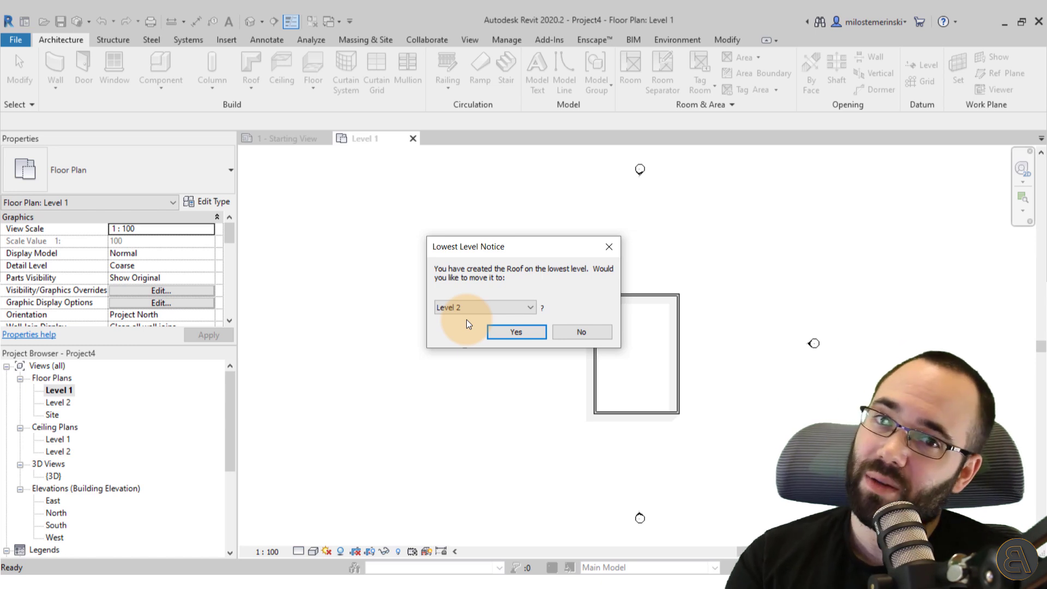
{"action": "left_click", "coordinate": [502, 331]}
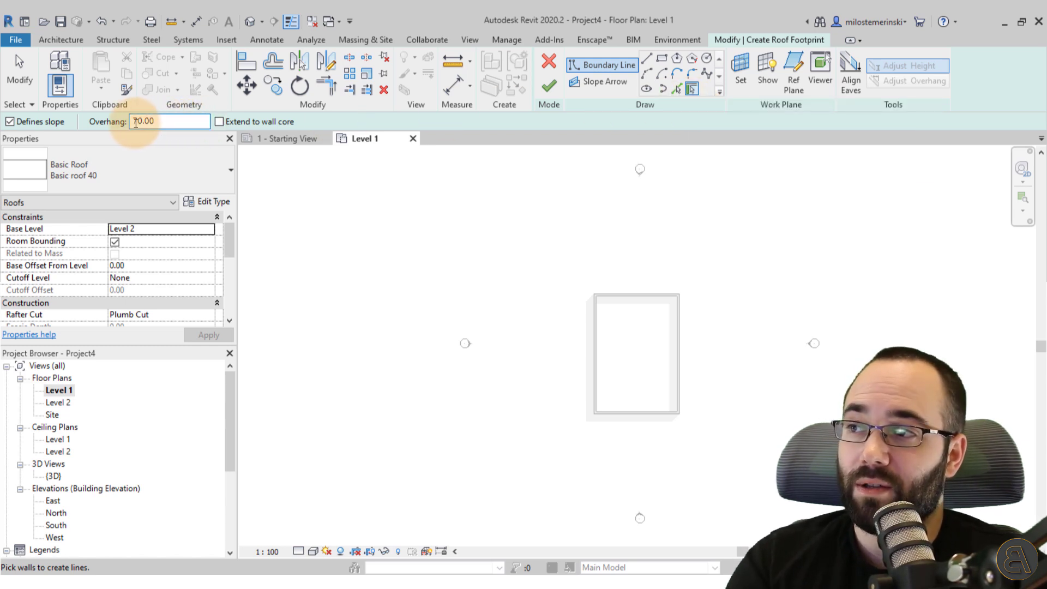
{"action": "double_click", "coordinate": [152, 121]}
{"action": "left_click", "coordinate": [152, 121]}
{"action": "left_click", "coordinate": [143, 121]}
{"action": "key", "text": "BackSpace"}
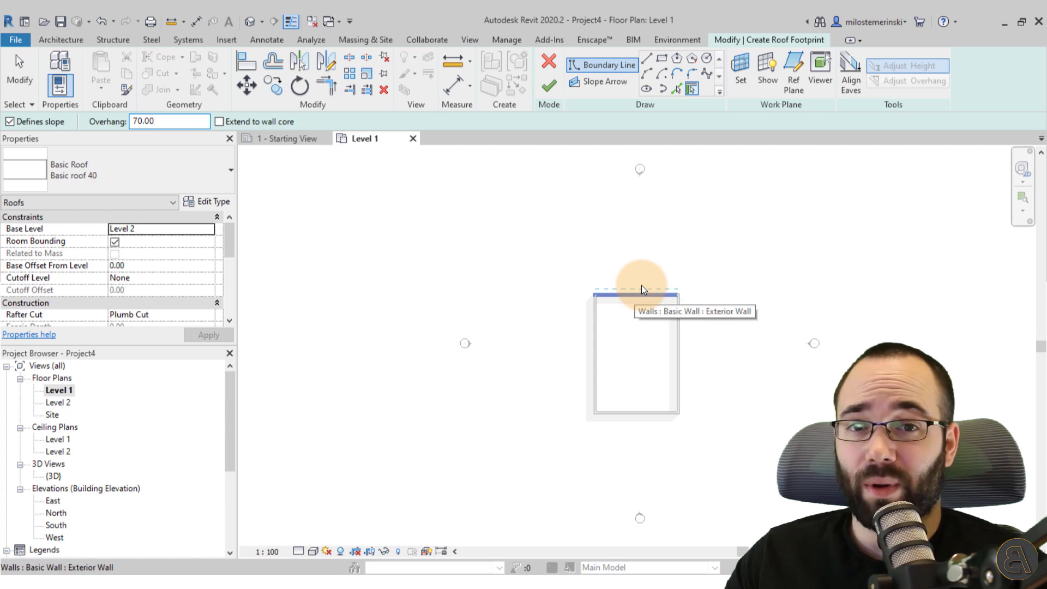
- Create slope-defining roof boundary lines from the whole chain of exterior walls and finish the roof
{"action": "scroll", "coordinate": [642, 285], "scroll_direction": "up", "scroll_amount": 3}
{"action": "middle_click_drag", "start_coordinate": [641, 285], "coordinate": [549, 220]}
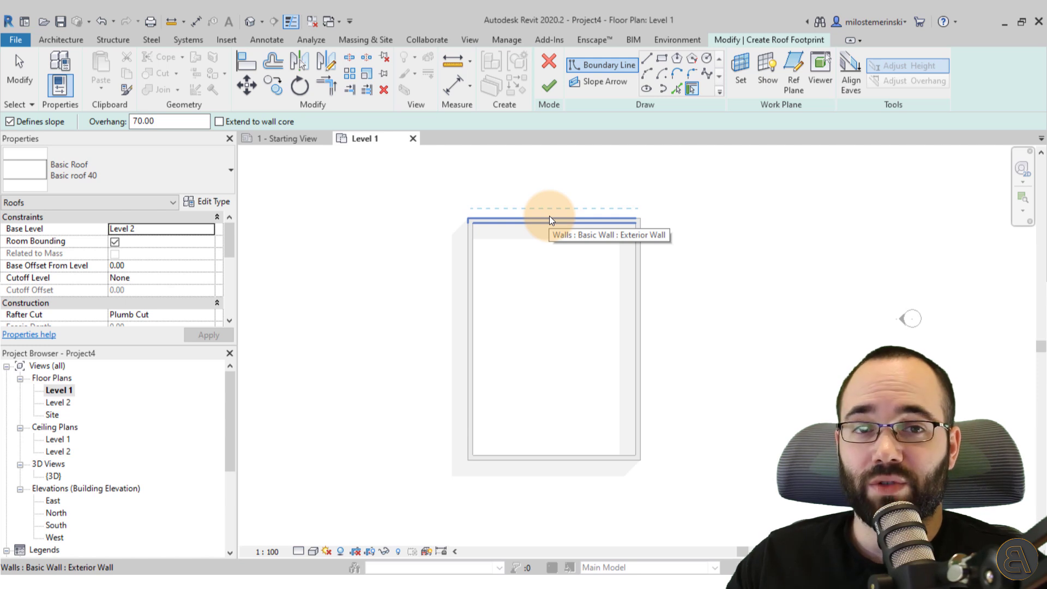
{"action": "key", "text": "Tab"}
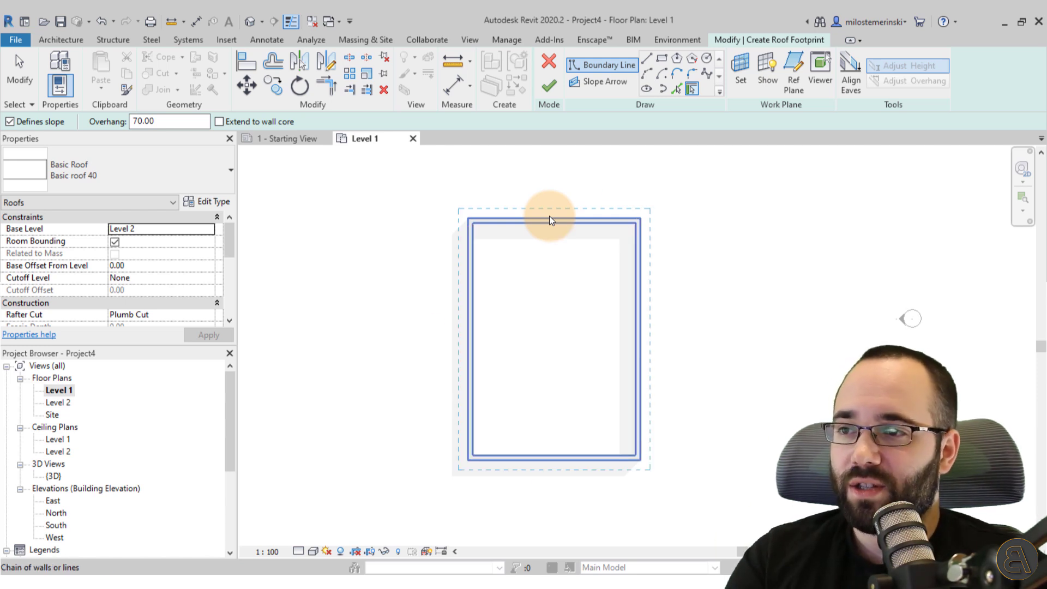
{"action": "left_click", "coordinate": [549, 220]}
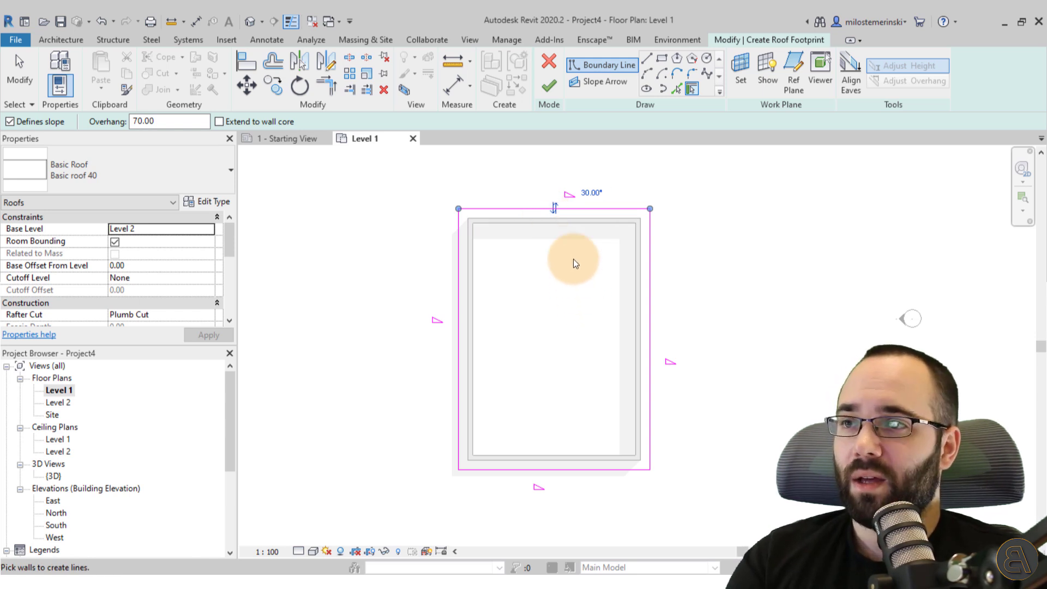
{"action": "left_click", "coordinate": [549, 85]}
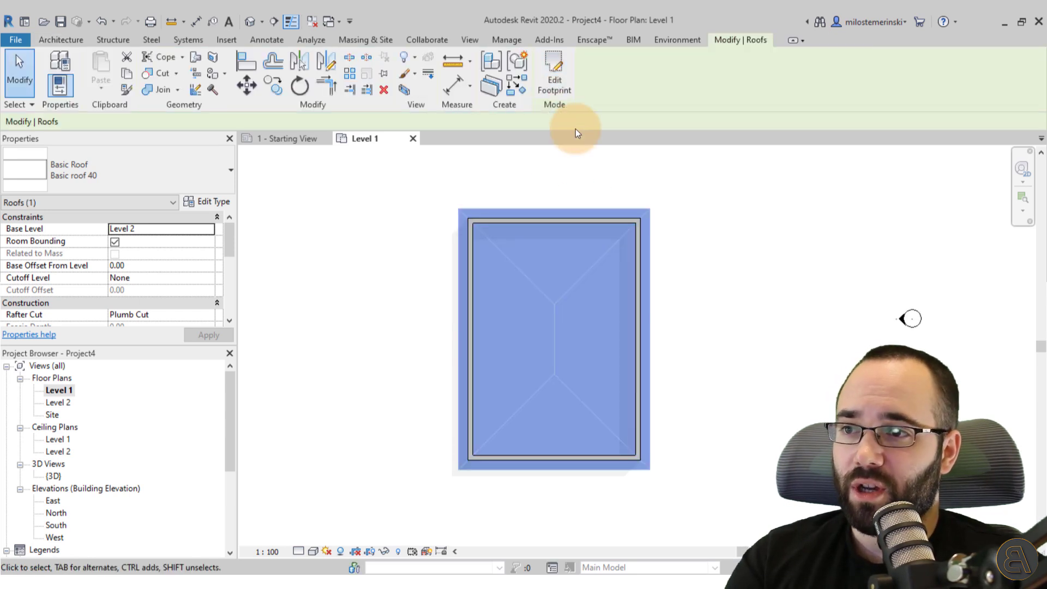
{"action": "left_click", "coordinate": [720, 362]}
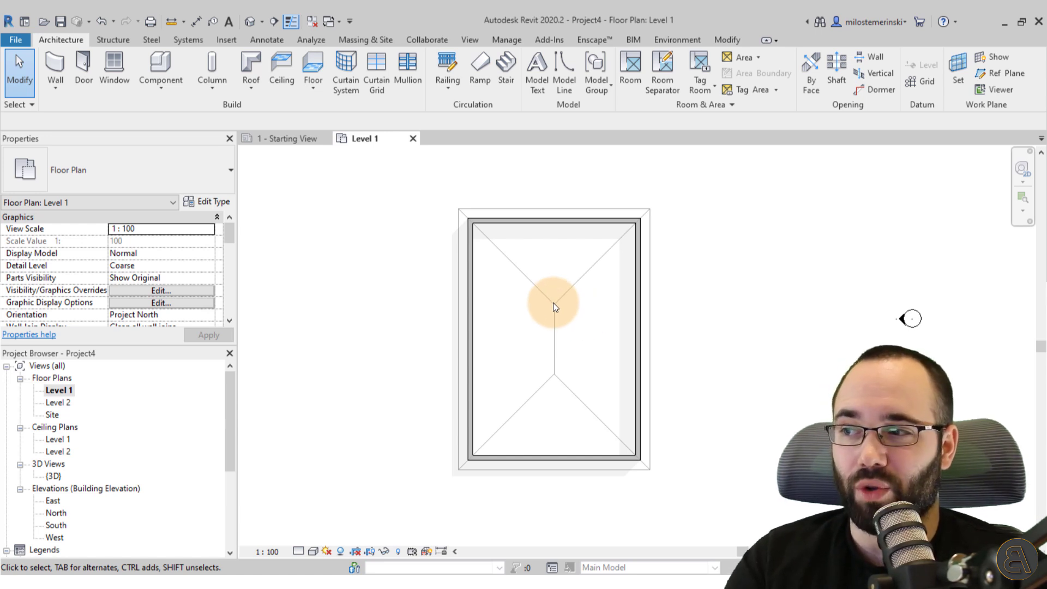
- Open the Level 2 floor plan, select the roof, and change the view's visual style to Wireframe
{"action": "left_click", "coordinate": [58, 402]}
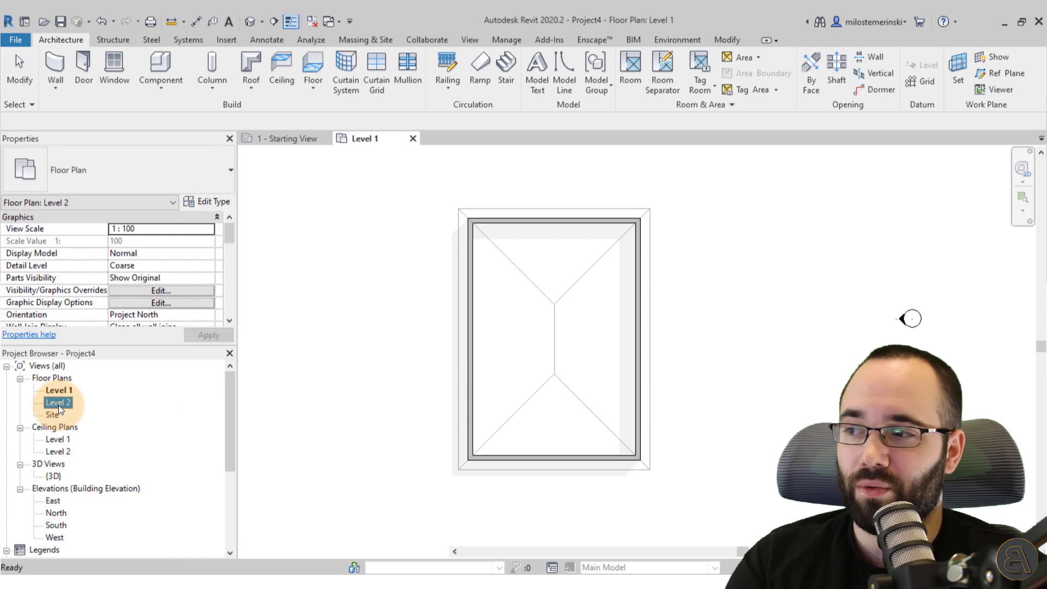
{"action": "double_click", "coordinate": [58, 403]}
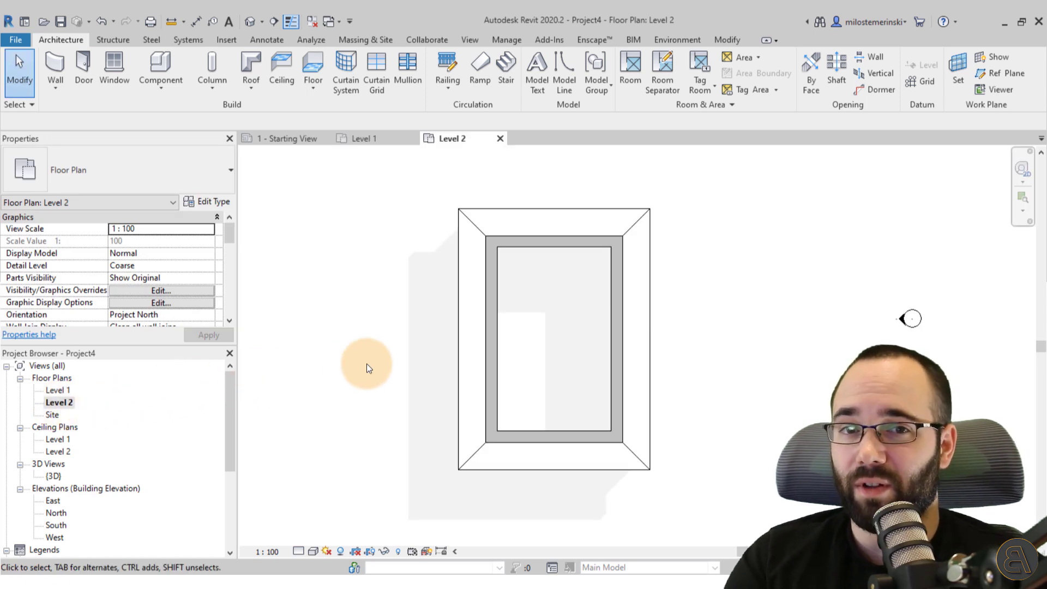
{"action": "scroll", "coordinate": [366, 364], "scroll_direction": "up", "scroll_amount": 3}
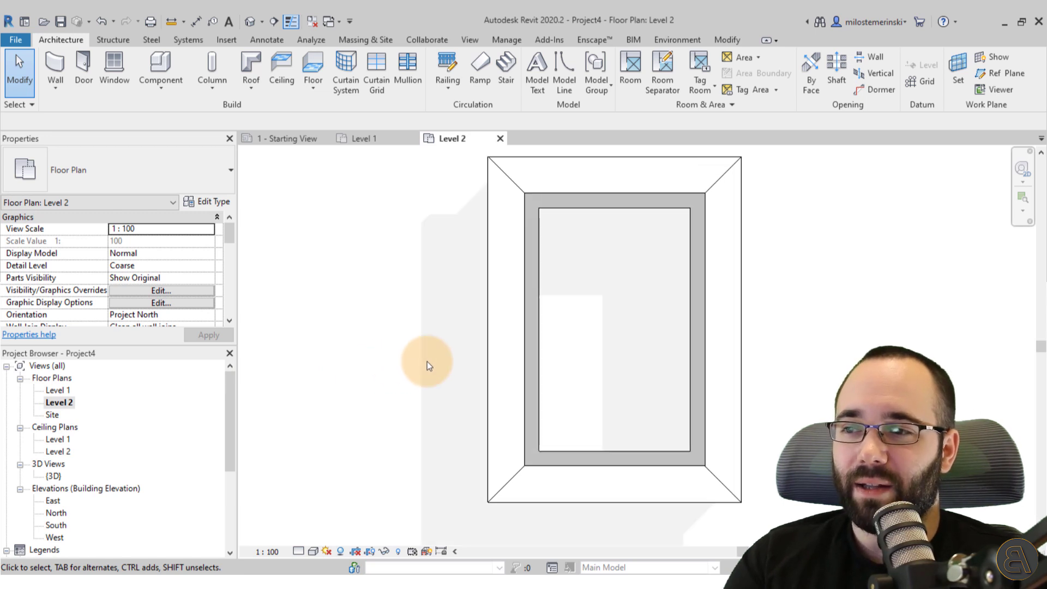
{"action": "left_click", "coordinate": [487, 359]}
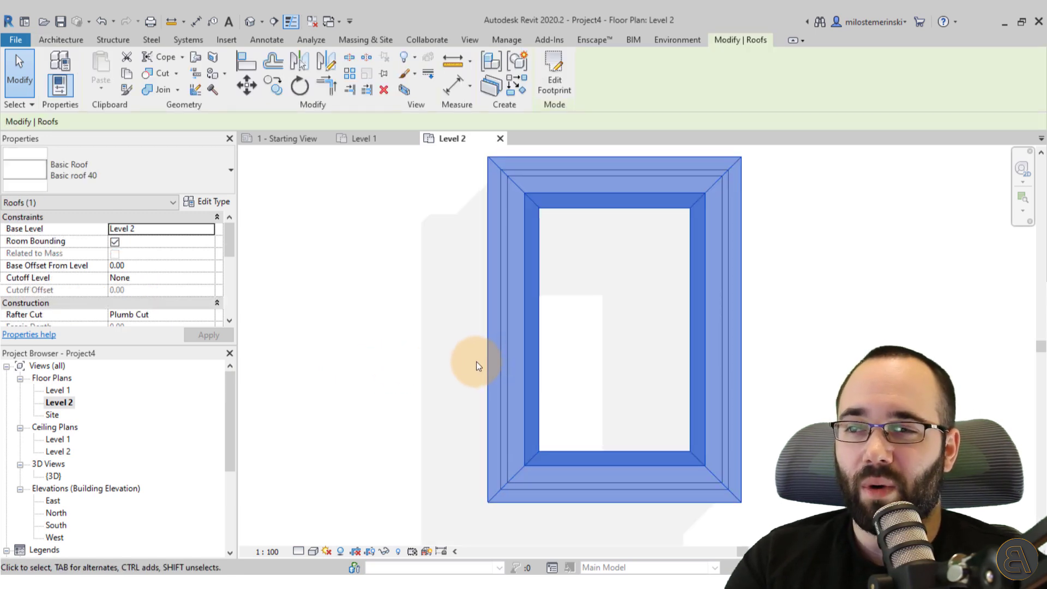
{"action": "left_click", "coordinate": [471, 362]}
{"action": "left_click", "coordinate": [492, 345]}
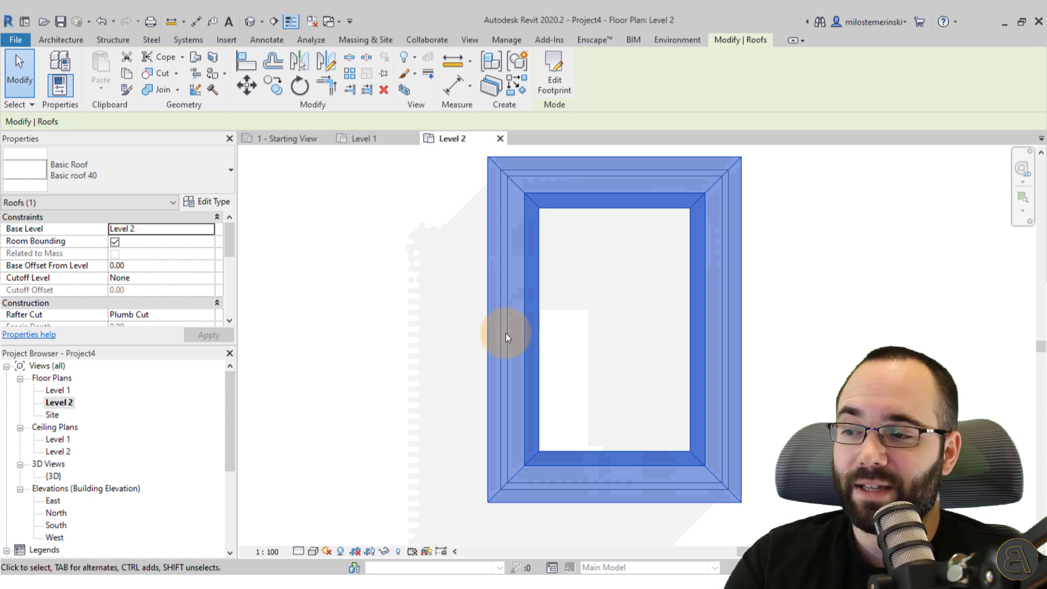
{"action": "left_click", "coordinate": [313, 551]}
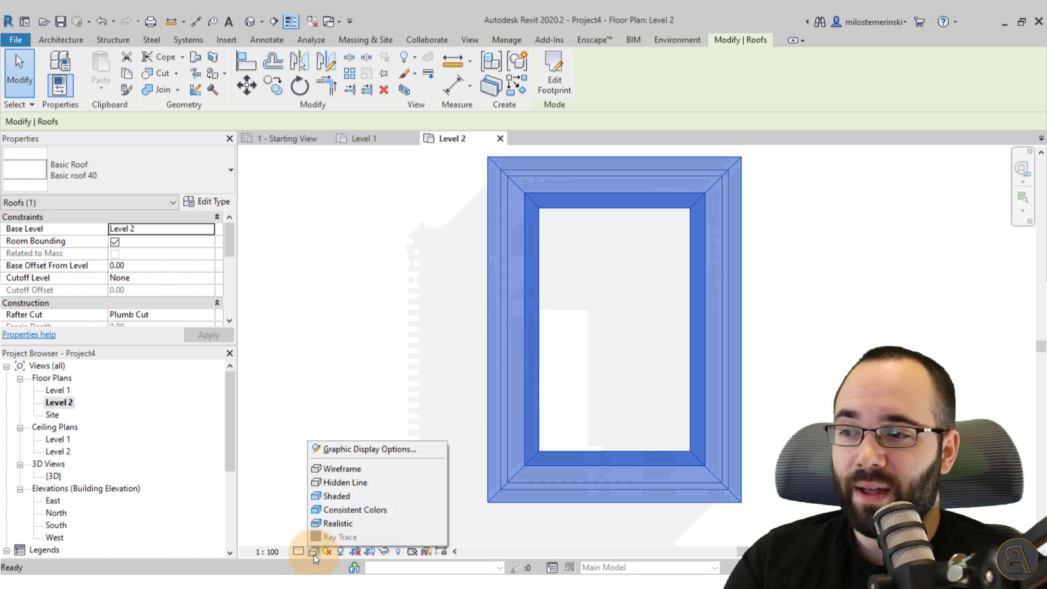
{"action": "left_click", "coordinate": [339, 470]}
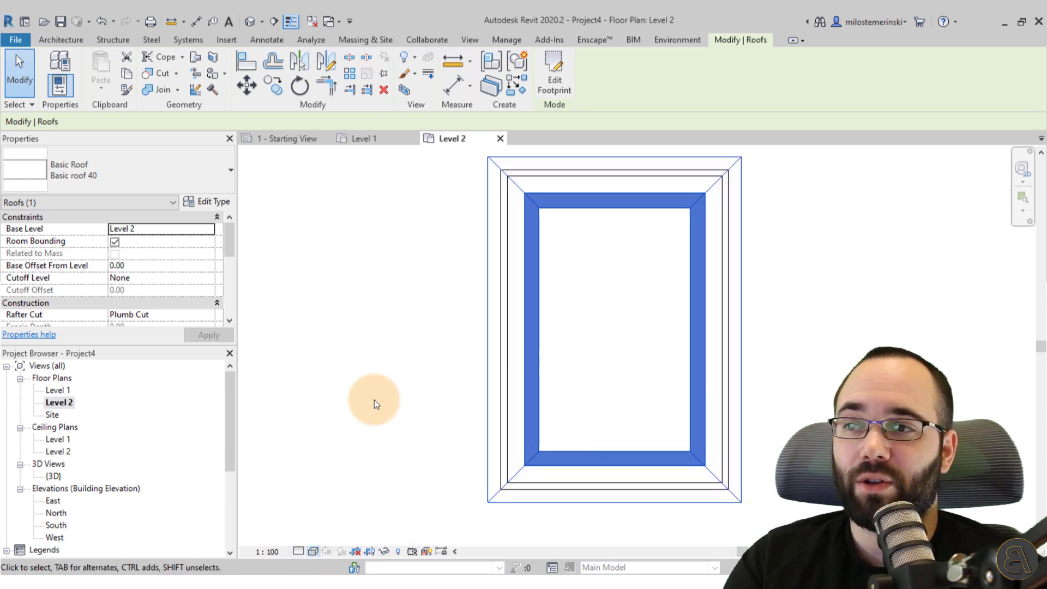
- Draw a rectangle of Exterior Wall walls, about 255 by 215 inside, on Level 2, starting from the centerline of the building's west wall
{"action": "left_click", "coordinate": [375, 398]}
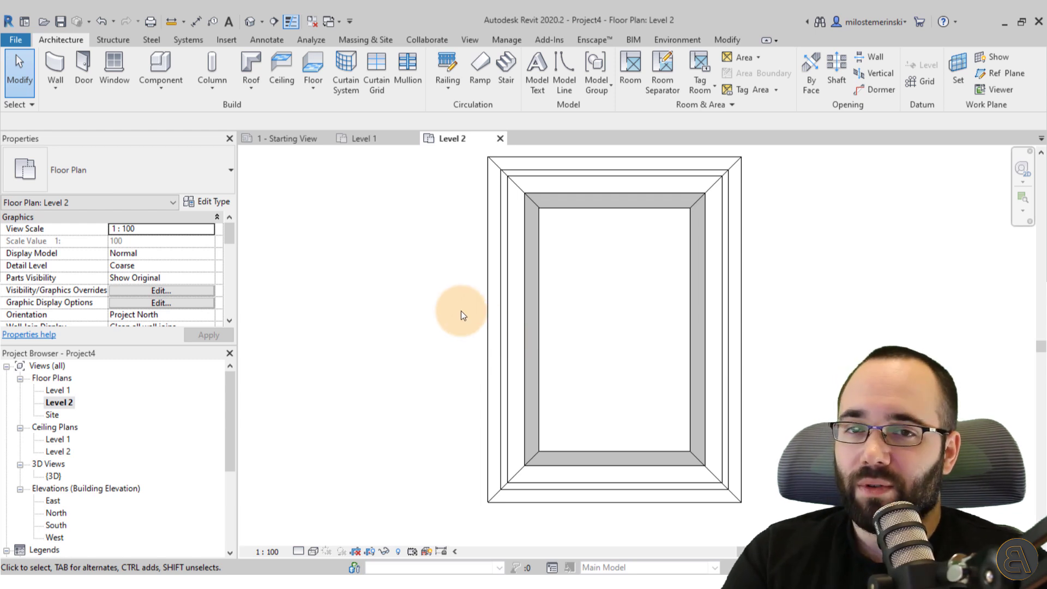
{"action": "left_click", "coordinate": [59, 62]}
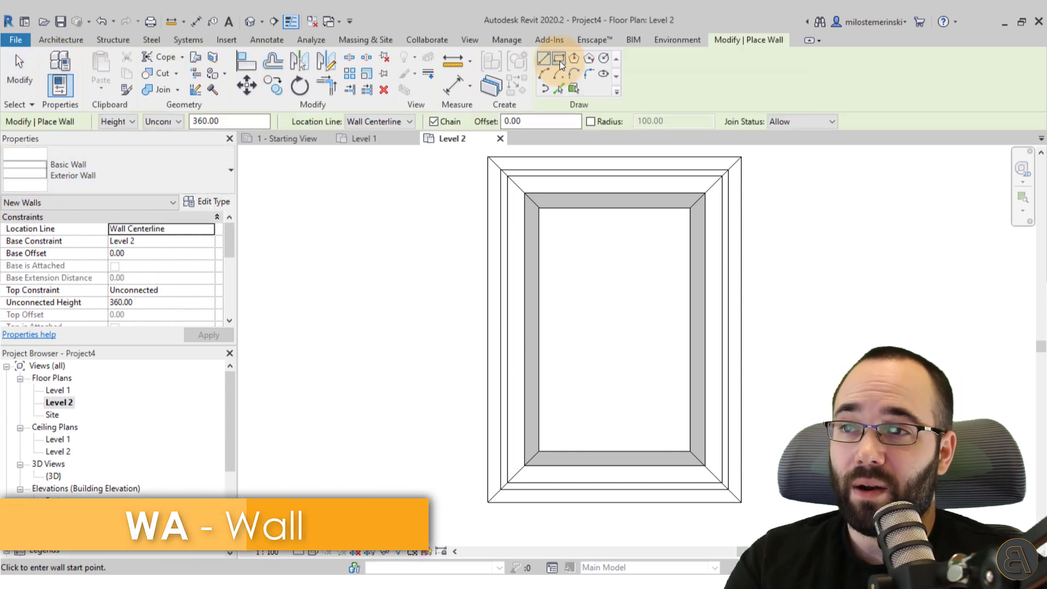
{"action": "left_click", "coordinate": [559, 61]}
{"action": "scroll", "coordinate": [507, 285], "scroll_direction": "up", "scroll_amount": 3}
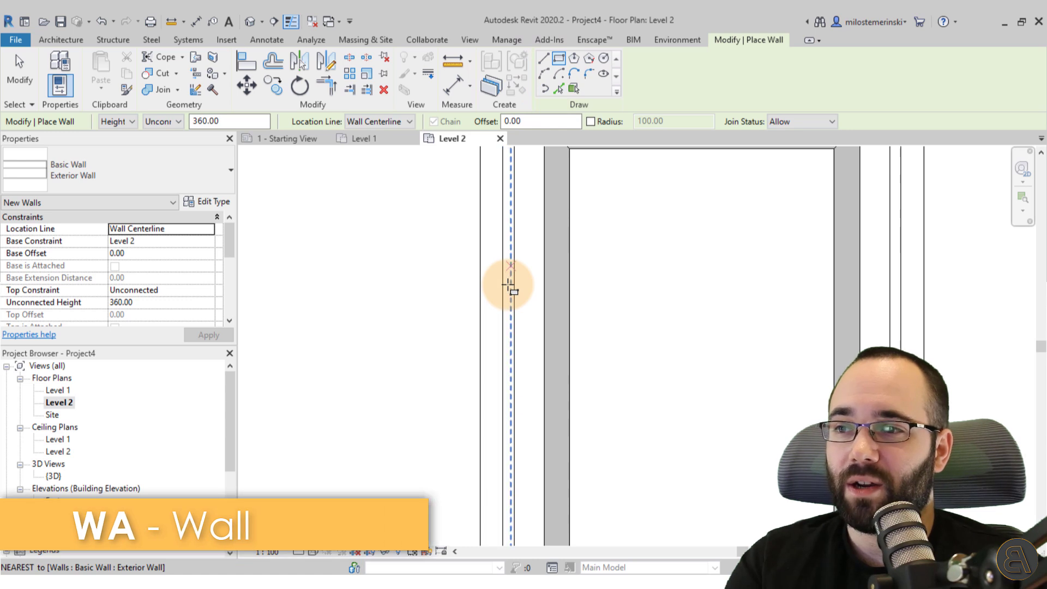
{"action": "left_click", "coordinate": [507, 285]}
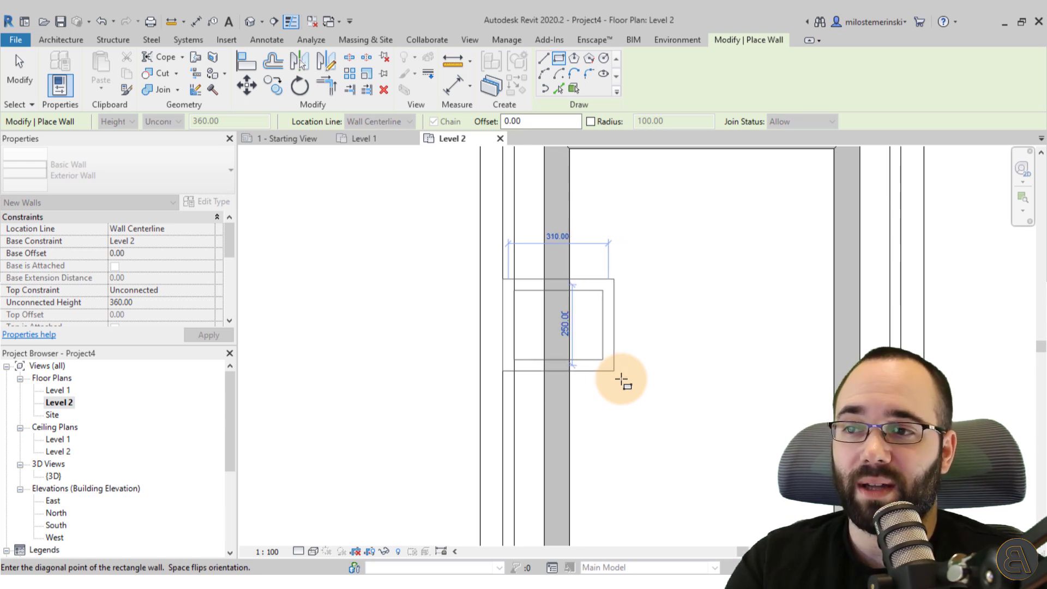
{"action": "left_click", "coordinate": [603, 365]}
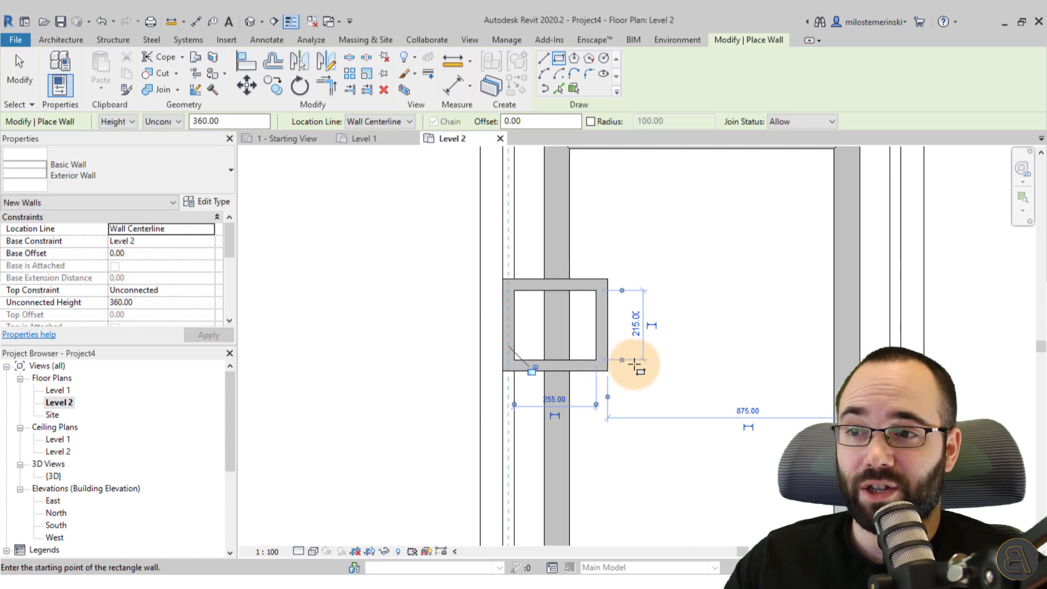
{"action": "key", "text": "Escape"}
{"action": "key", "text": "Escape"}
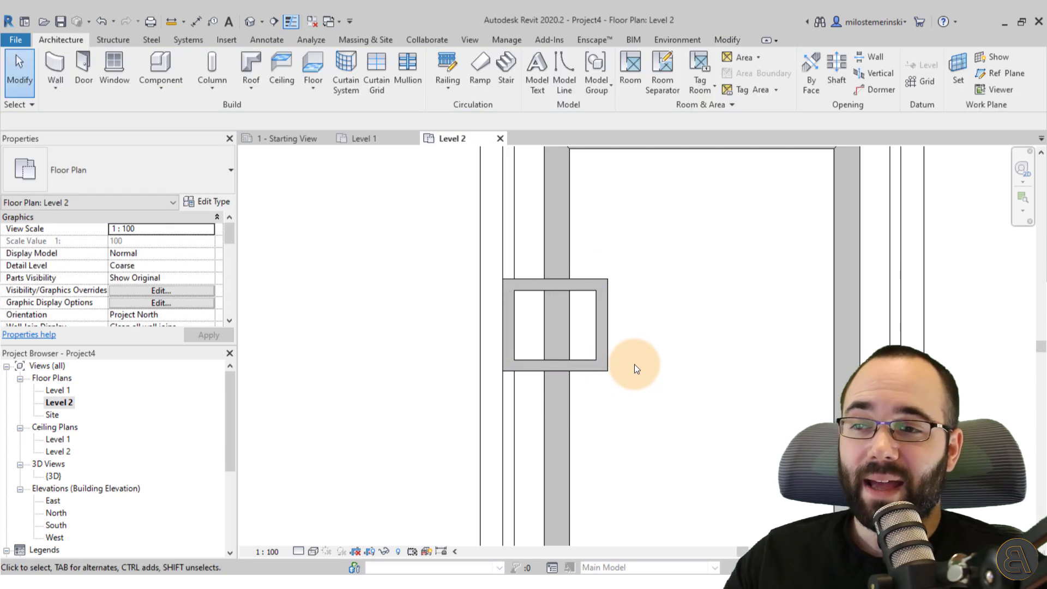
- Move the small rectangle's inner wall to a clear depth of about 280 and delete it, leaving a U-shaped set of walls
{"action": "left_click", "coordinate": [568, 326]}
{"action": "left_click", "coordinate": [635, 327]}
{"action": "left_click", "coordinate": [602, 328]}
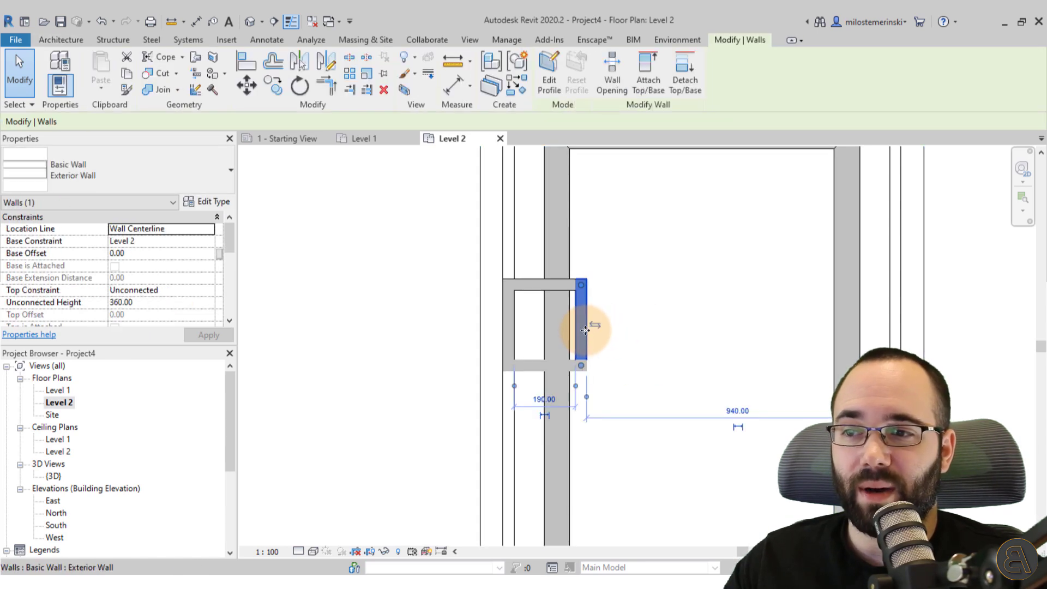
{"action": "left_click_drag", "start_coordinate": [614, 333], "coordinate": [605, 347]}
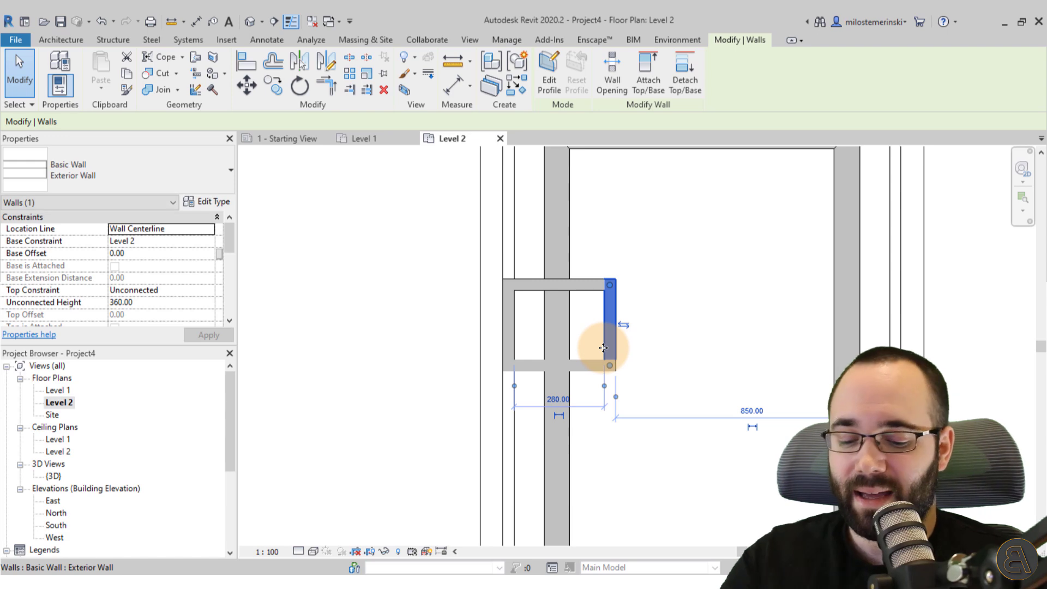
{"action": "key", "text": "Delete"}
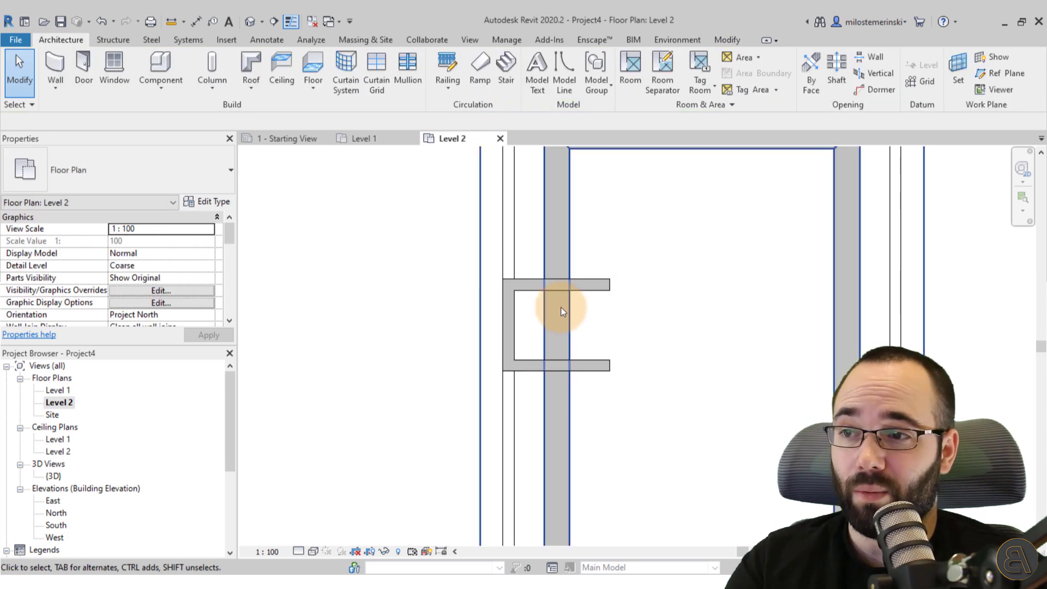
- Inspect the Top Constraint options of the U-shape's north side wall, keeping it Unconnected
{"action": "left_click", "coordinate": [527, 291]}
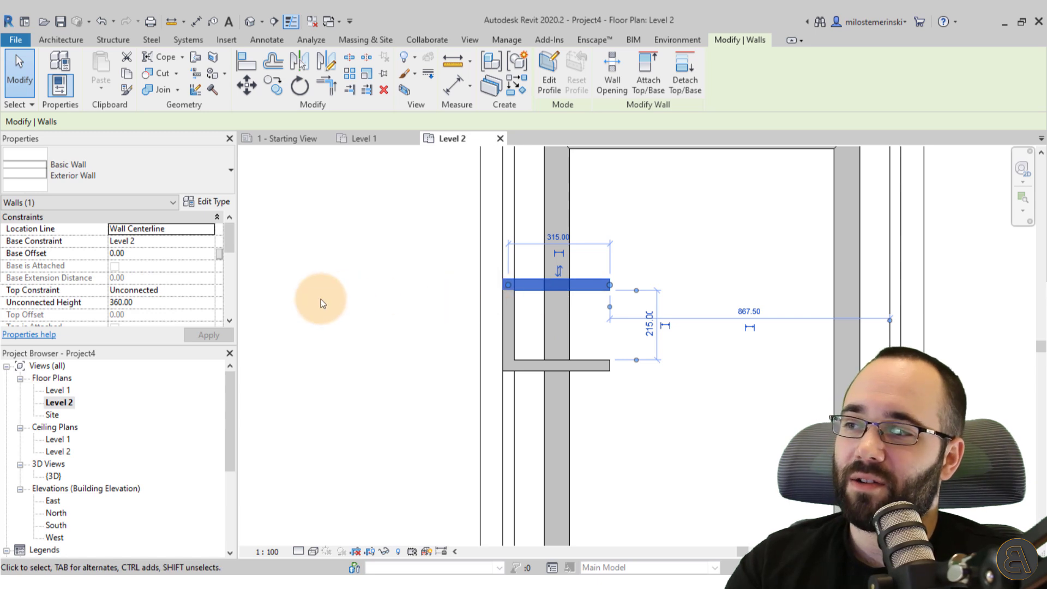
{"action": "left_click", "coordinate": [113, 303]}
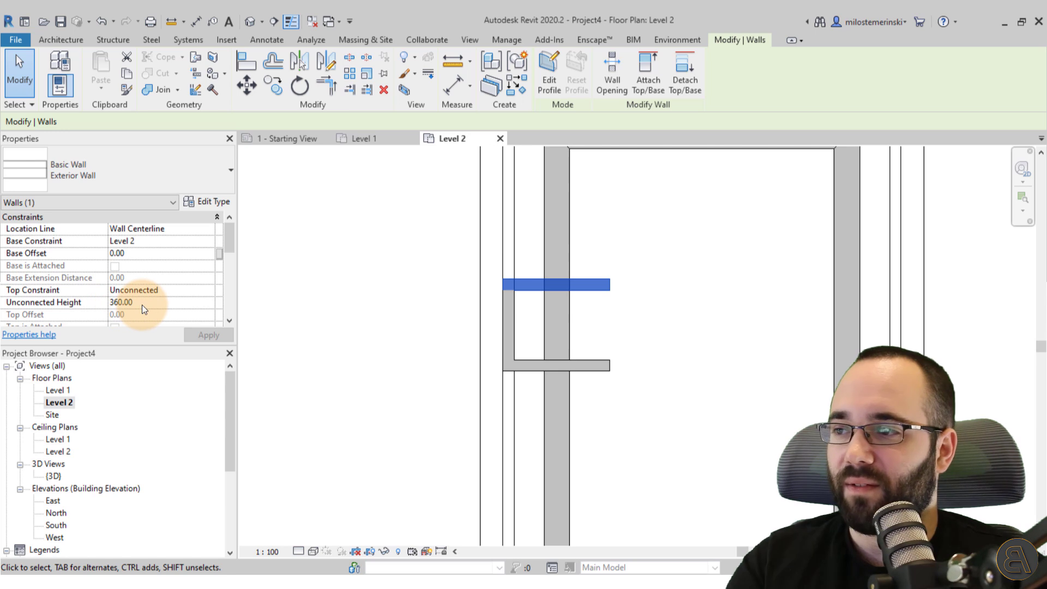
{"action": "left_click", "coordinate": [209, 292]}
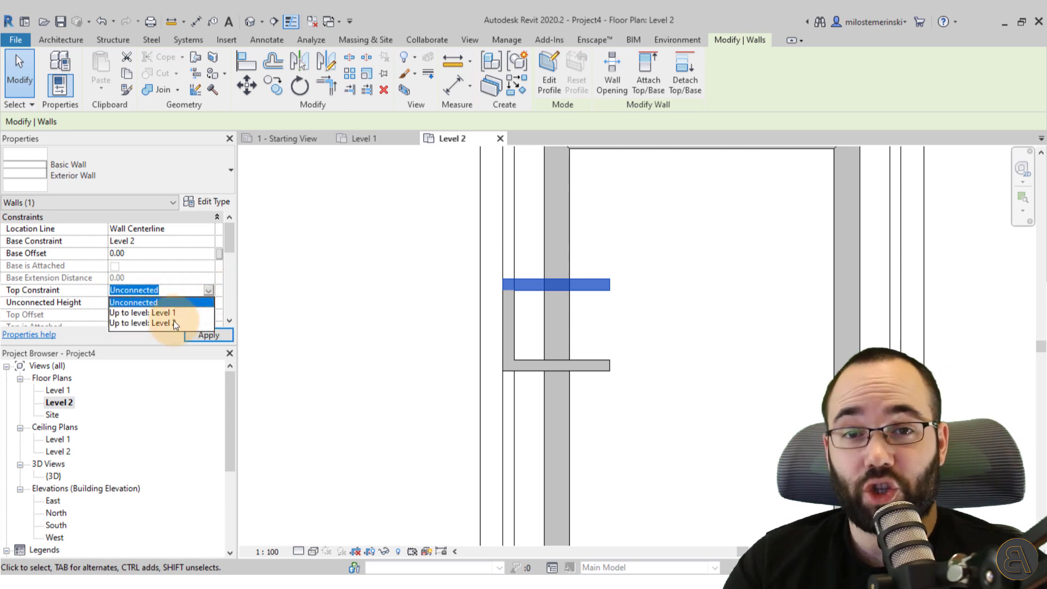
{"action": "left_click", "coordinate": [208, 291]}
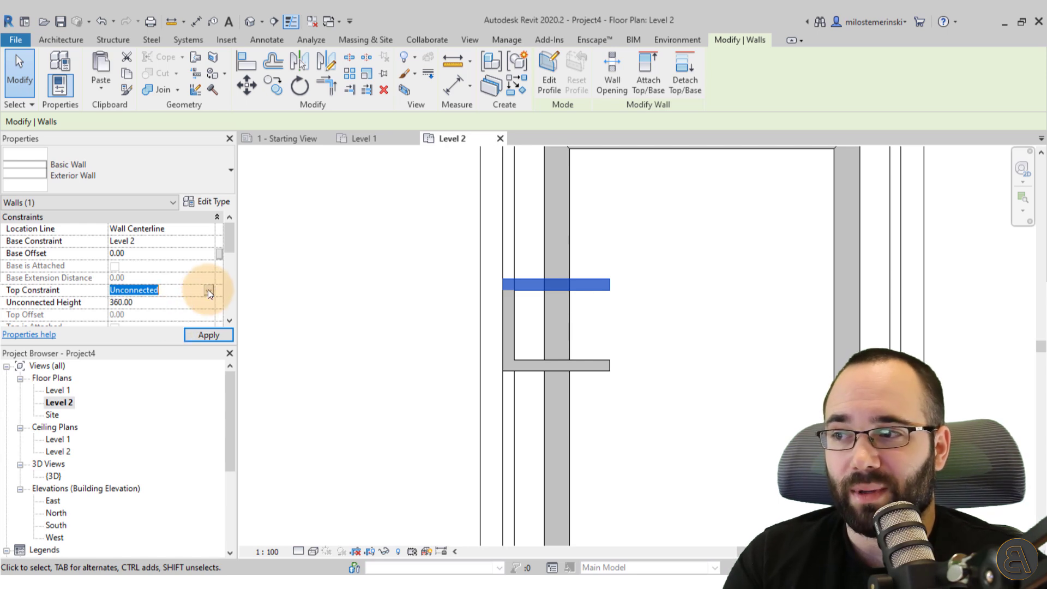
{"action": "left_click", "coordinate": [213, 335]}
{"action": "left_click", "coordinate": [426, 354]}
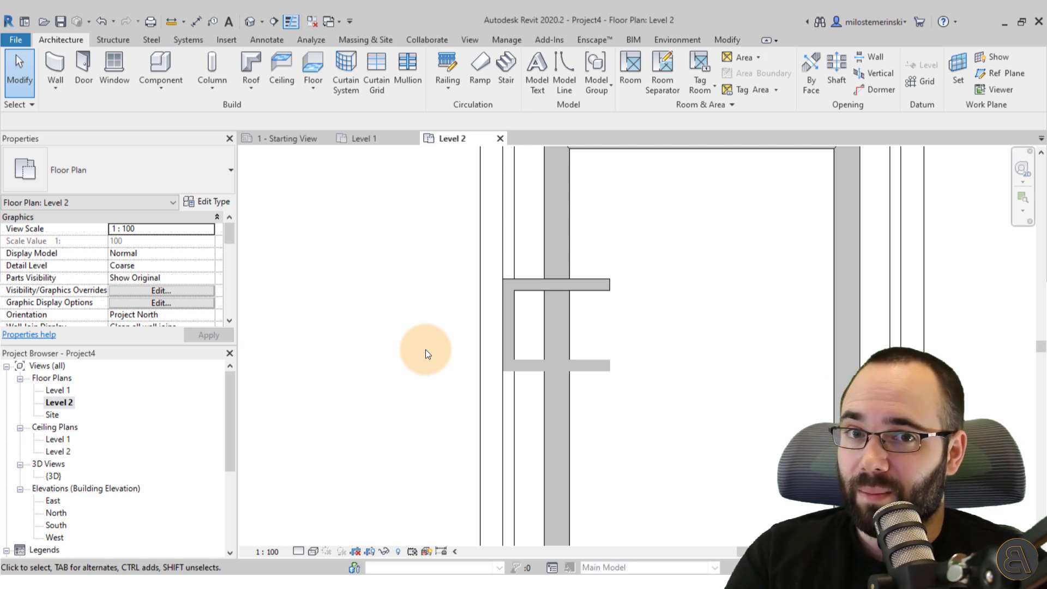
- In the default 3D view, select the whole chain of dormer walls and nudge it south along the roof's west side
{"action": "left_click", "coordinate": [251, 22]}
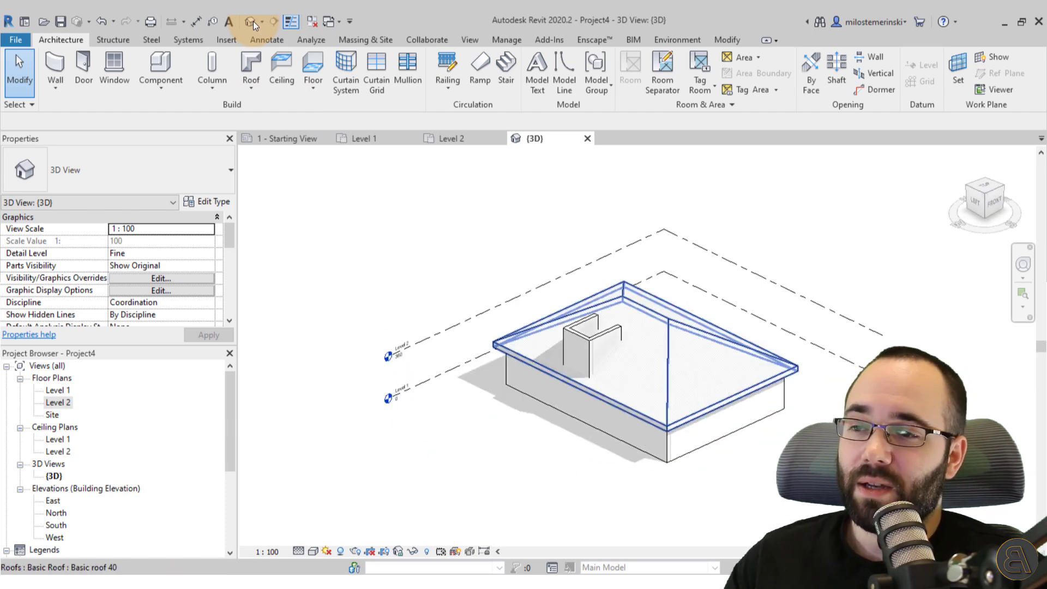
{"action": "middle_click_drag", "start_coordinate": [627, 328], "coordinate": [720, 355], "text": "shift"}
{"action": "key", "text": "Tab"}
{"action": "left_click", "coordinate": [709, 307]}
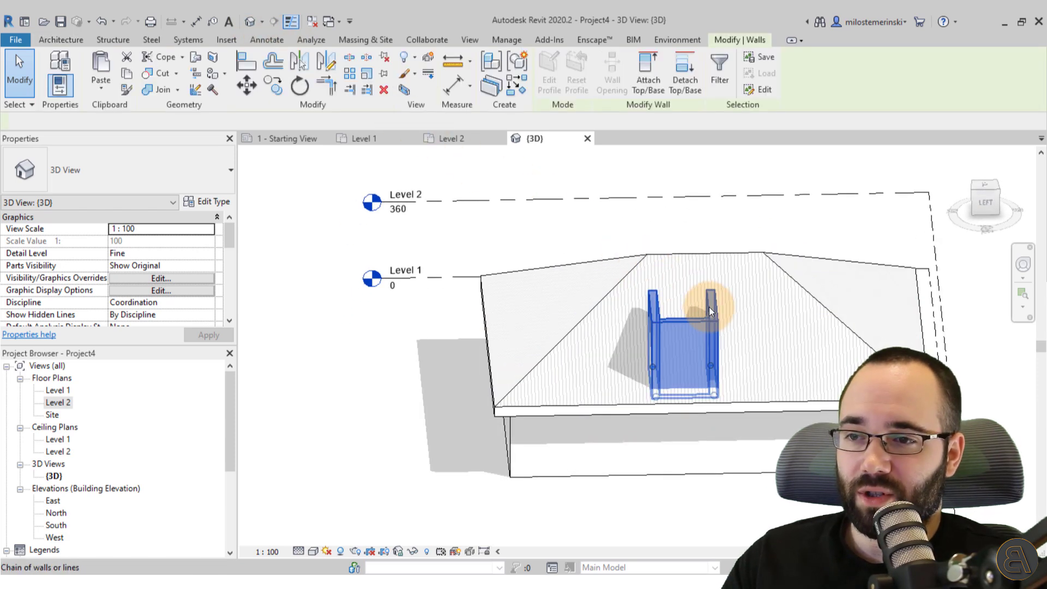
{"action": "key", "text": "Right"}
{"action": "key", "text": "Right"}
{"action": "key", "text": "Right"}
{"action": "key", "text": "Right"}
{"action": "key", "text": "Right"}
{"action": "key", "text": "Right"}
{"action": "key", "text": "Right"}
{"action": "key", "text": "Right"}
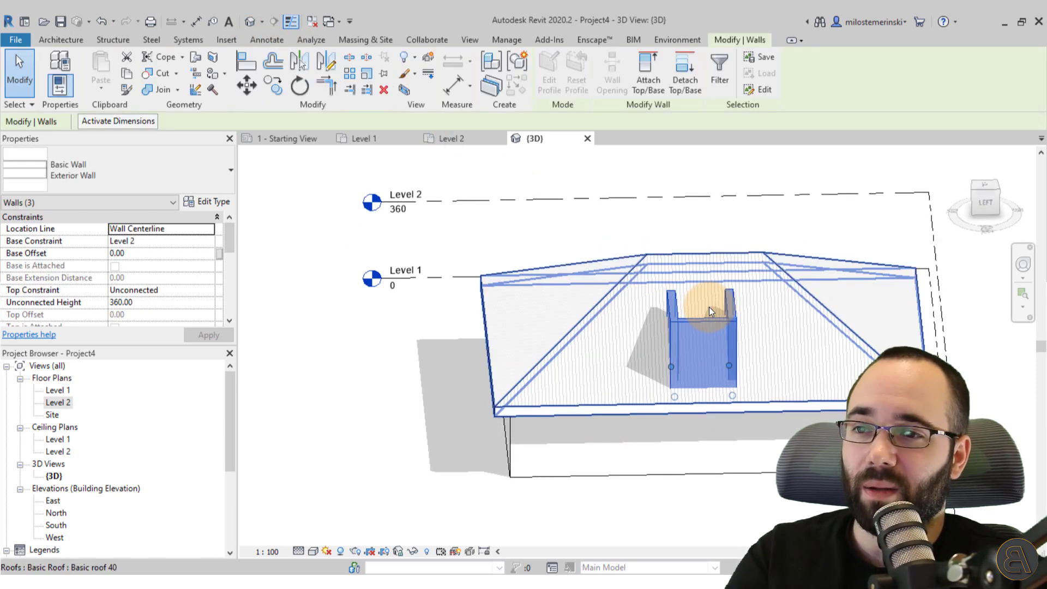
{"action": "left_click", "coordinate": [699, 218]}
{"action": "middle_click_drag", "start_coordinate": [692, 315], "coordinate": [684, 499], "text": "shift"}
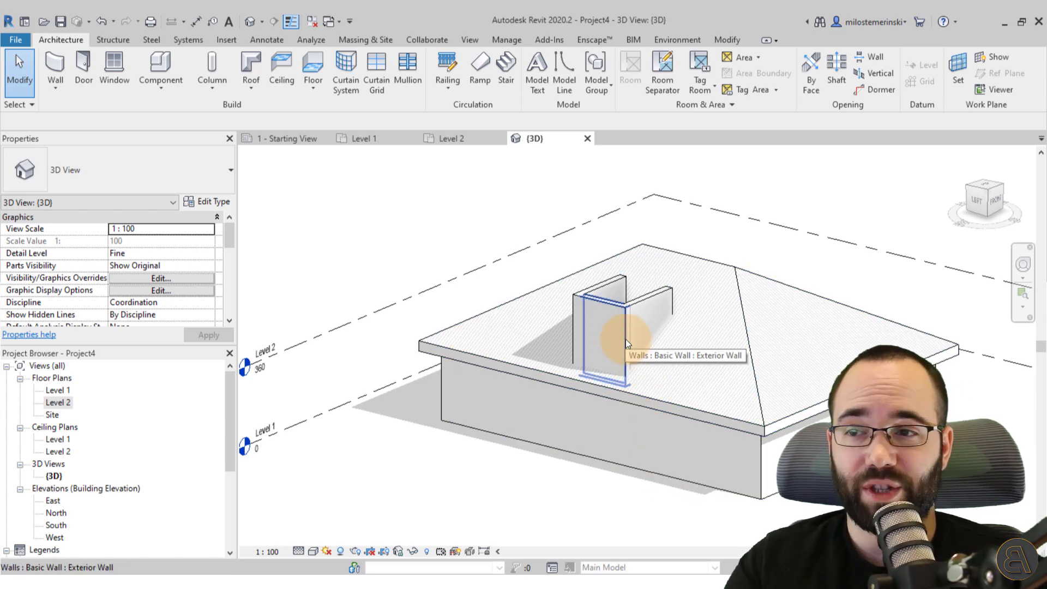
- Start a new roof by footprint, move it to Level 2, and open the Level 2 floor plan for sketching
{"action": "left_click", "coordinate": [250, 92]}
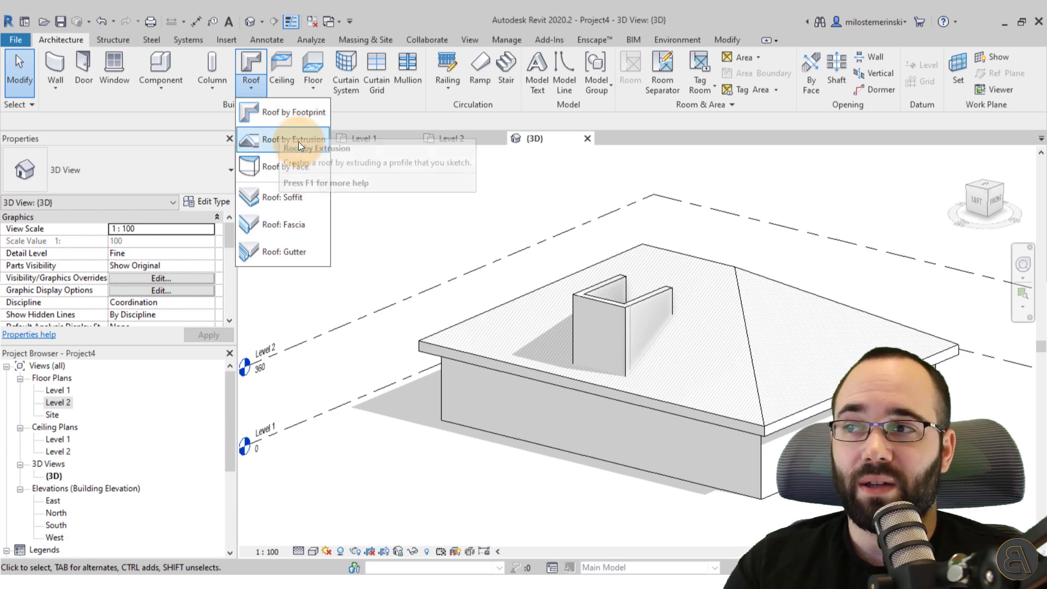
{"action": "left_click", "coordinate": [271, 116]}
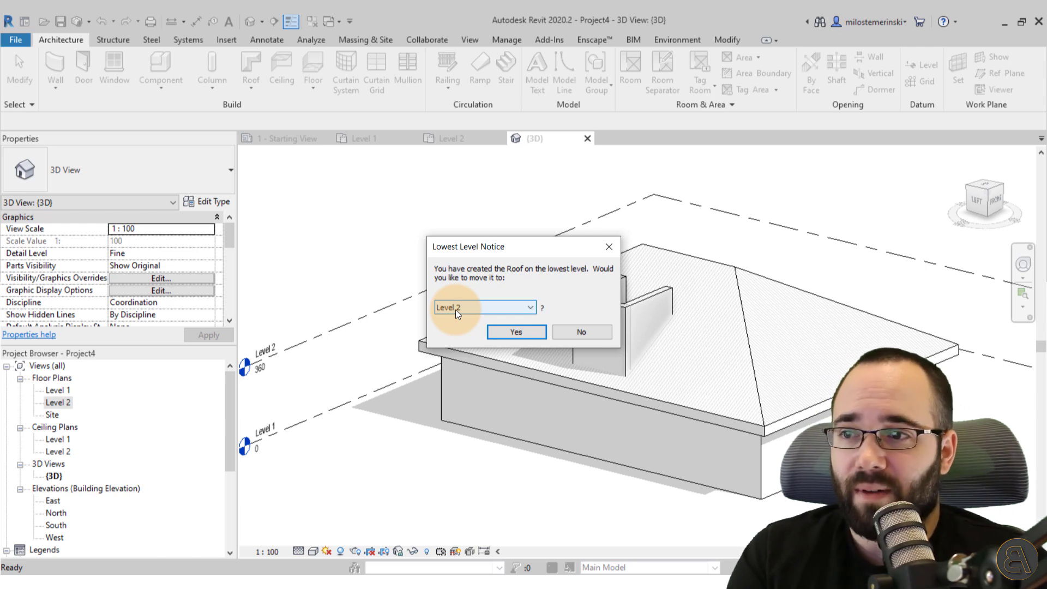
{"action": "left_click", "coordinate": [456, 307]}
{"action": "left_click", "coordinate": [457, 308]}
{"action": "left_click", "coordinate": [500, 329]}
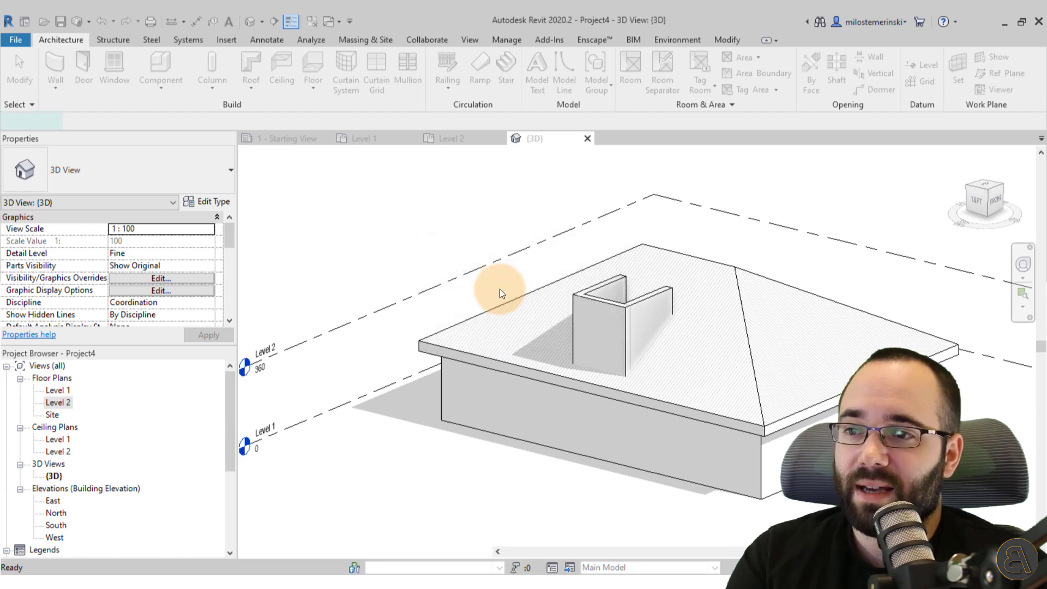
{"action": "double_click", "coordinate": [499, 289]}
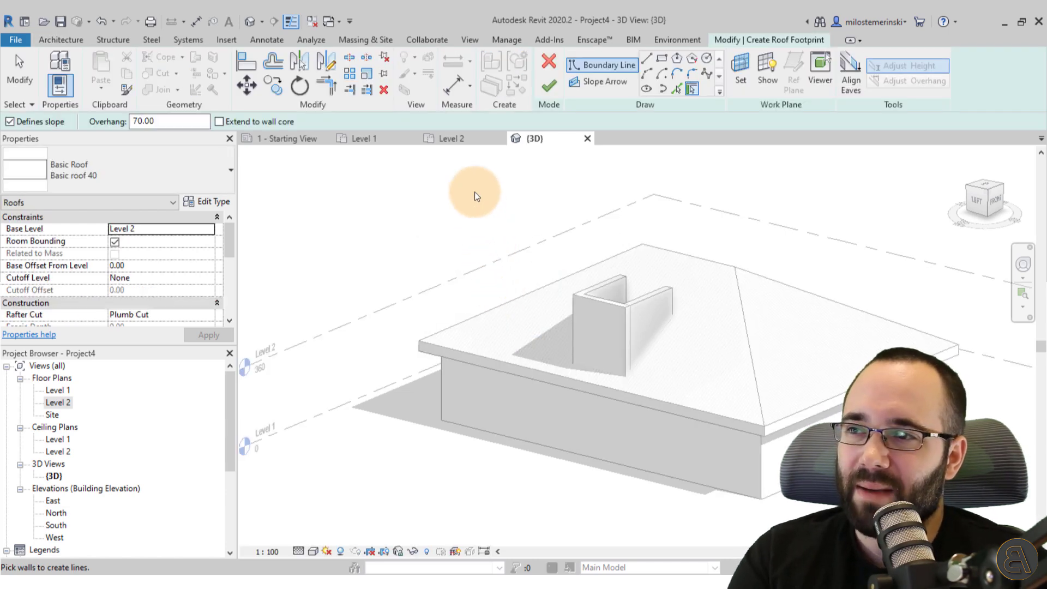
{"action": "left_click", "coordinate": [463, 143]}
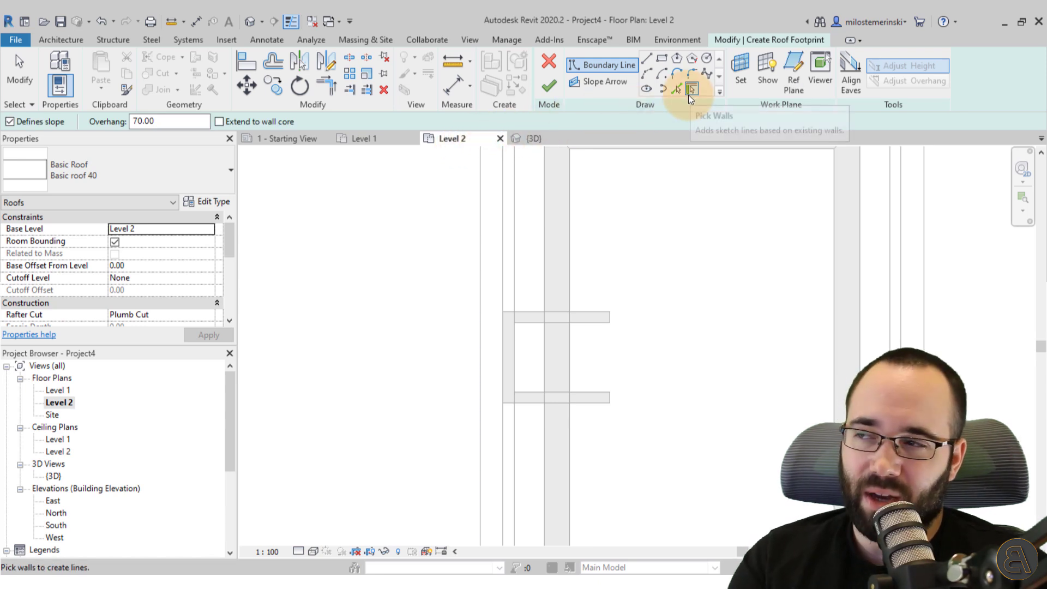
- Create slope-defining boundary lines from the three dormer walls with a 70 overhang, and close the footprint with a straight line across the open end
{"action": "left_click", "coordinate": [589, 318]}
{"action": "left_click", "coordinate": [508, 352]}
{"action": "left_click", "coordinate": [544, 396]}
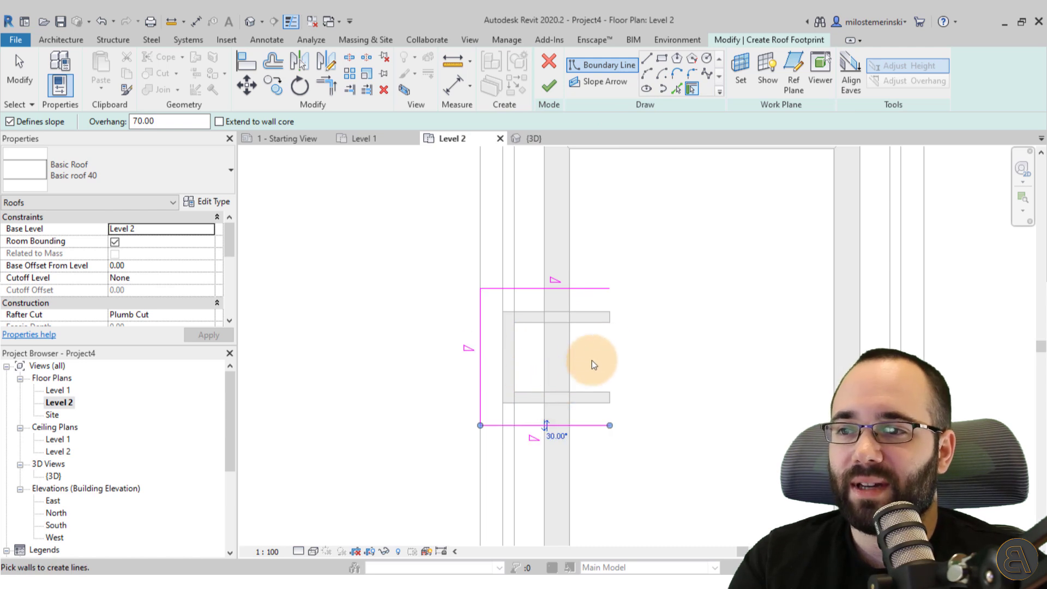
{"action": "left_click", "coordinate": [647, 58]}
{"action": "left_click", "coordinate": [609, 284]}
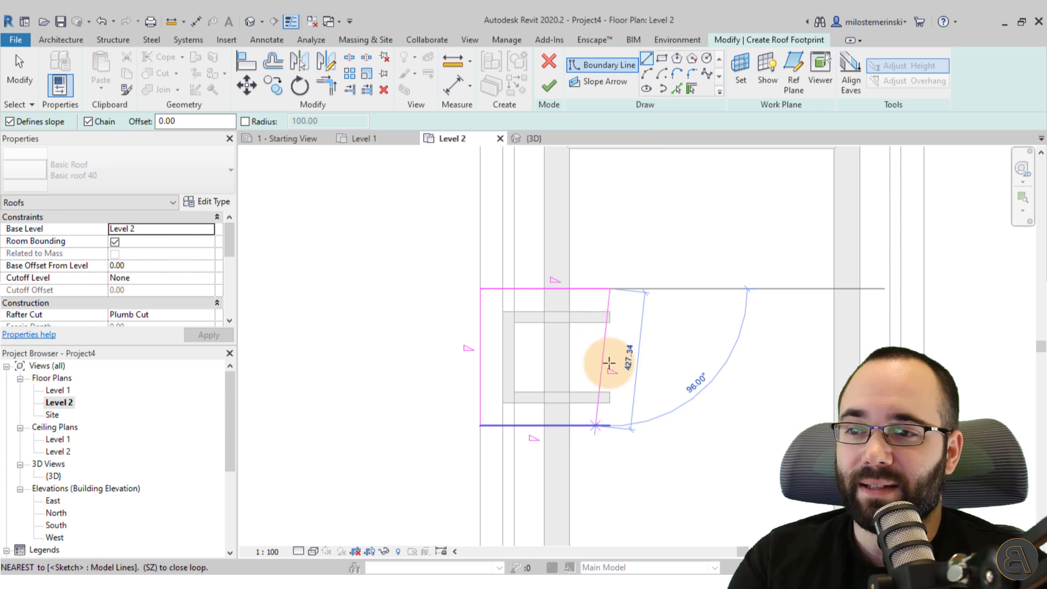
{"action": "left_click", "coordinate": [609, 425]}
{"action": "key", "text": "Escape"}
{"action": "key", "text": "Escape"}
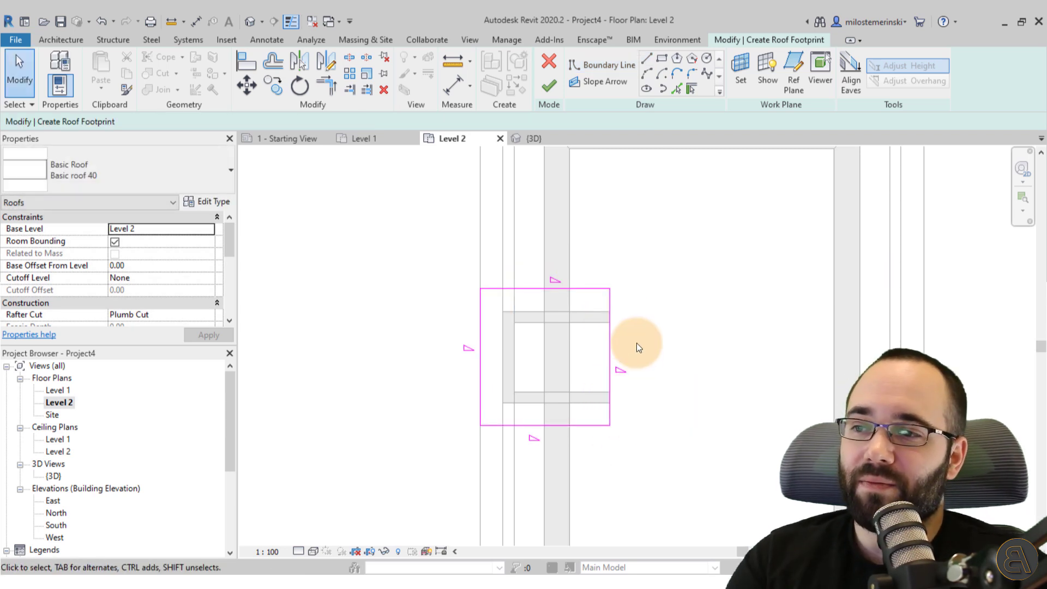
- Select the dormer roof's west and east boundary lines and turn off Defines Slope for both
{"action": "left_click_drag", "start_coordinate": [659, 351], "coordinate": [388, 349]}
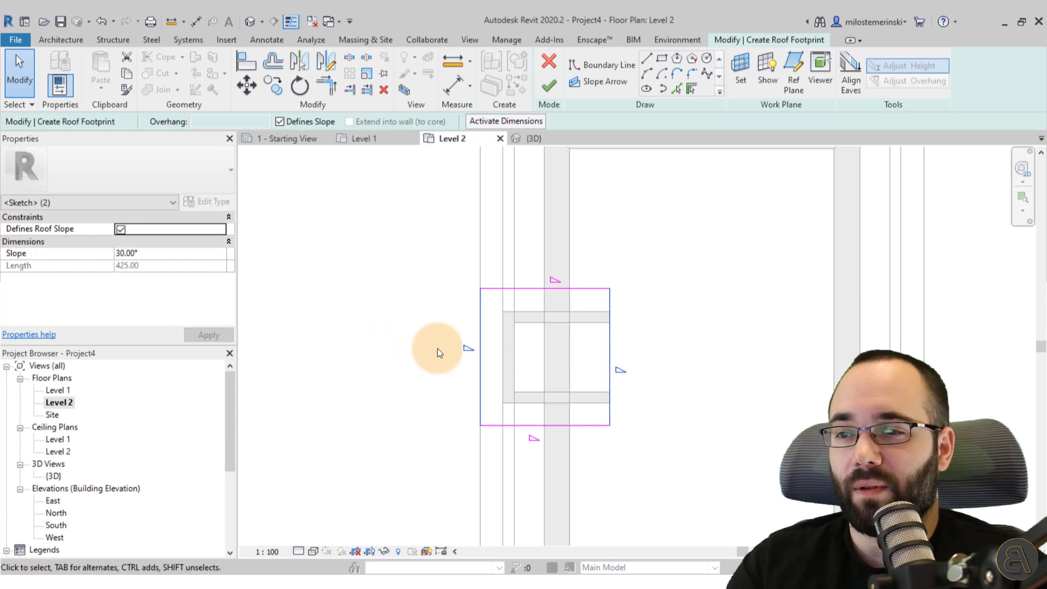
{"action": "left_click", "coordinate": [600, 346]}
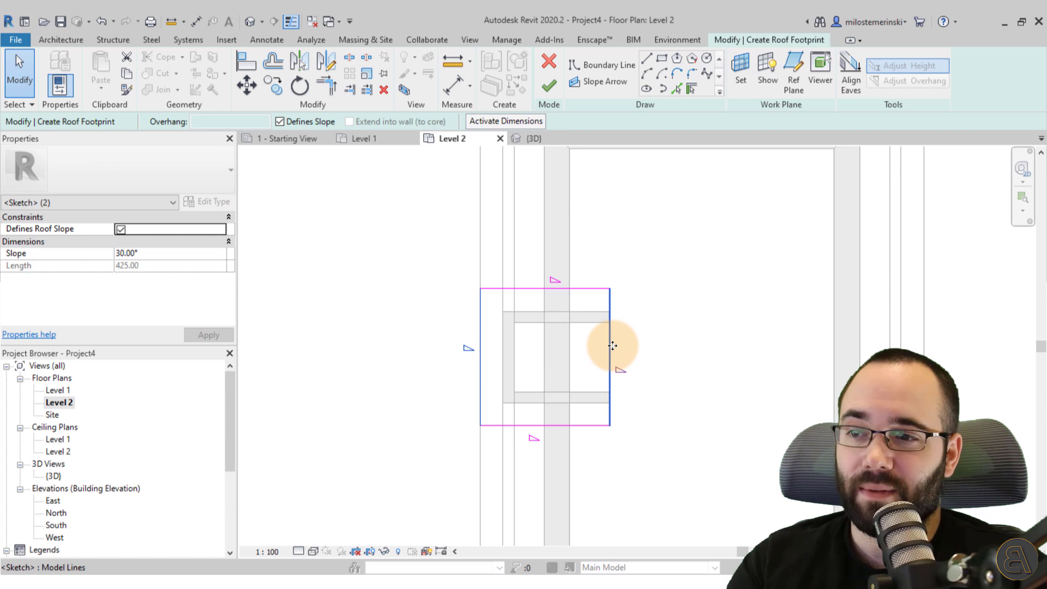
{"action": "left_click_drag", "start_coordinate": [689, 348], "coordinate": [360, 339]}
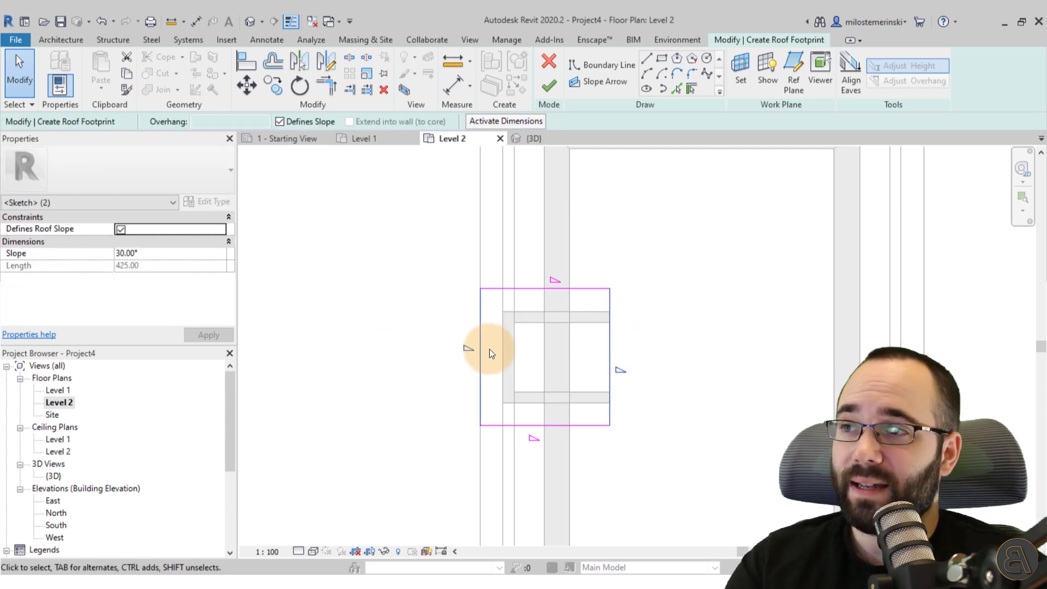
{"action": "left_click", "coordinate": [279, 121]}
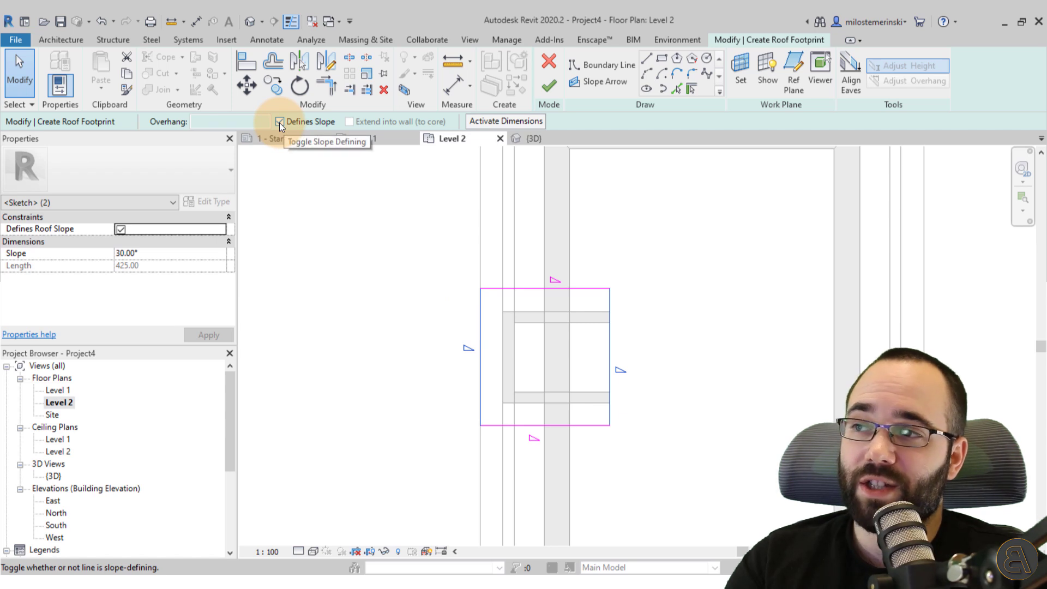
{"action": "left_click", "coordinate": [338, 264]}
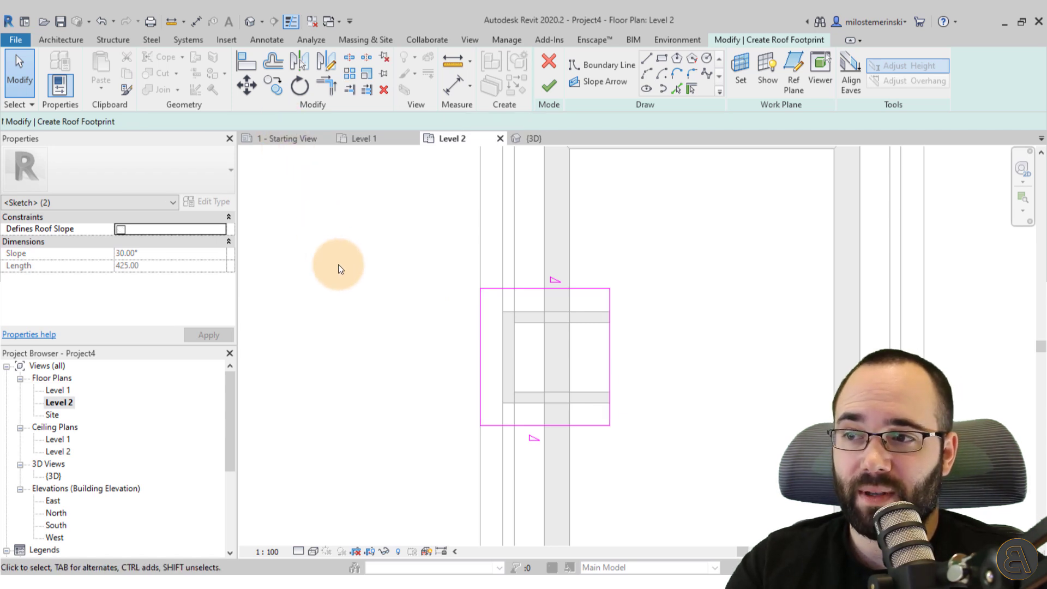
- Finish the dormer roof's footprint sketch and attach the highlighted dormer walls to the roof
{"action": "left_click", "coordinate": [527, 287]}
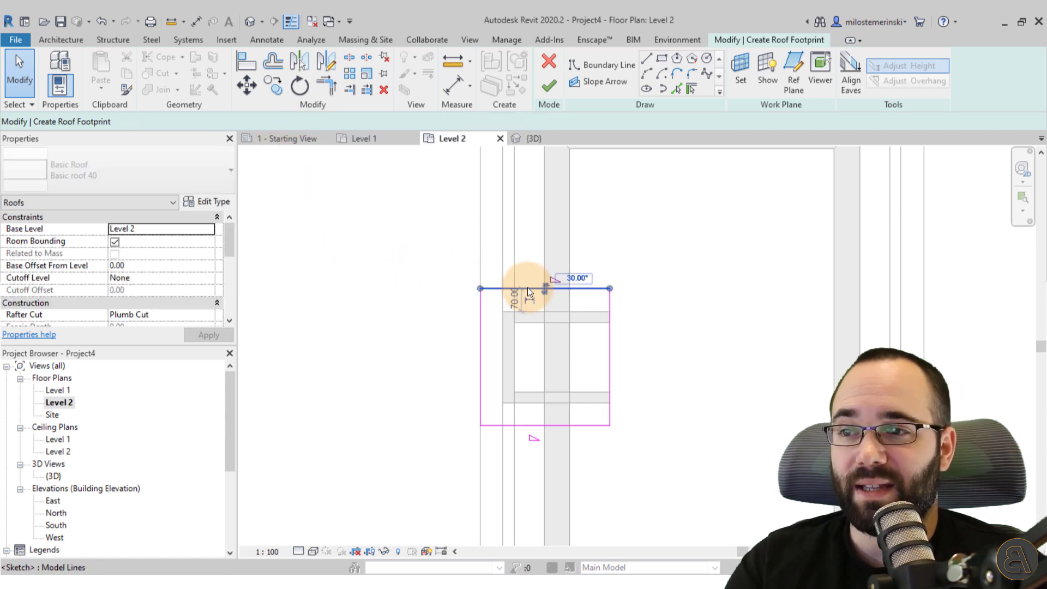
{"action": "left_click", "coordinate": [480, 327]}
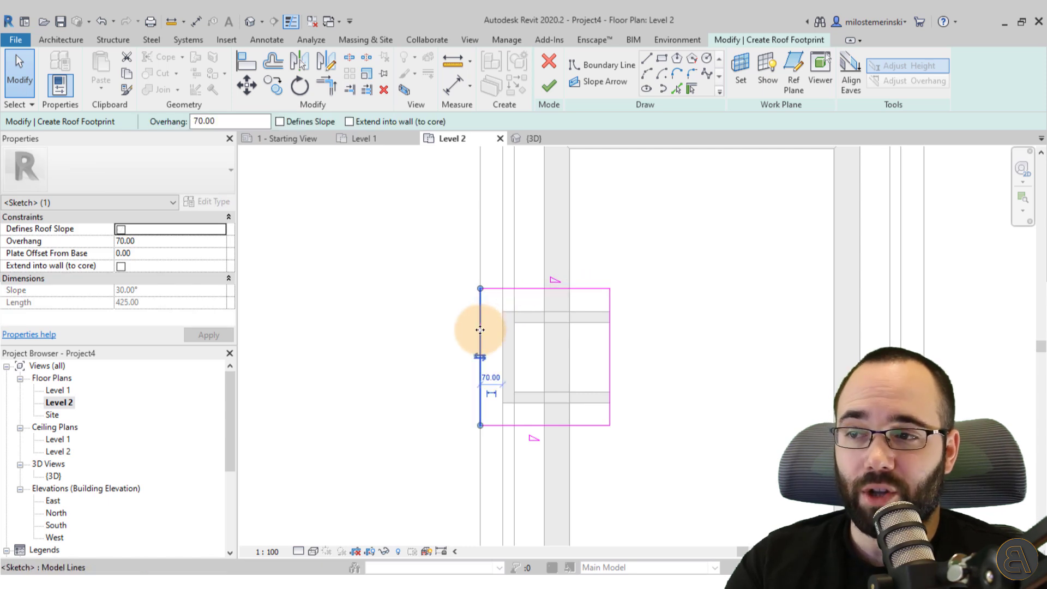
{"action": "left_click", "coordinate": [420, 333]}
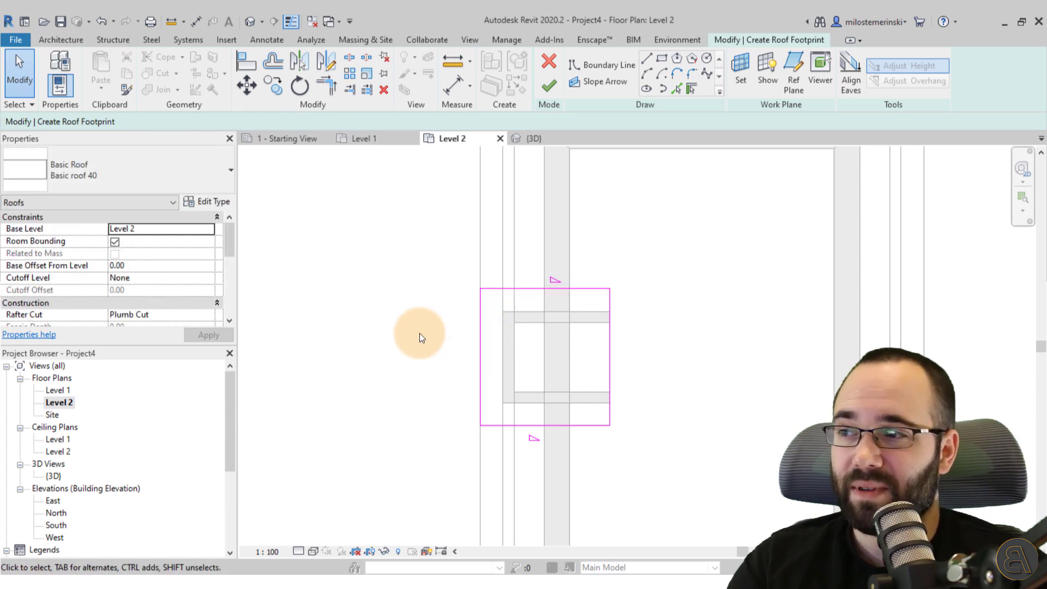
{"action": "left_click", "coordinate": [548, 85]}
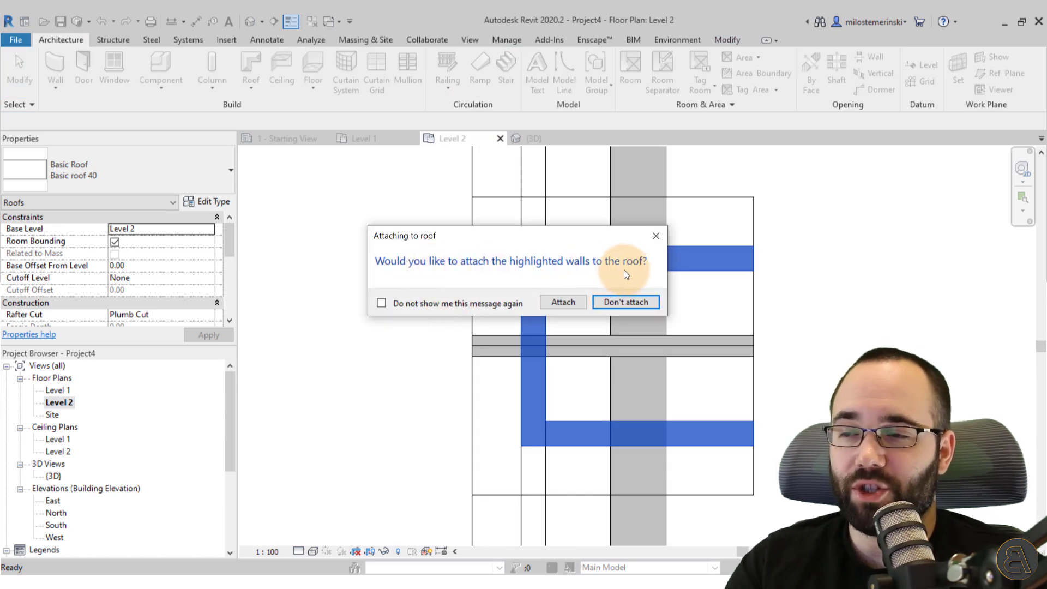
{"action": "left_click_drag", "start_coordinate": [587, 236], "coordinate": [413, 167]}
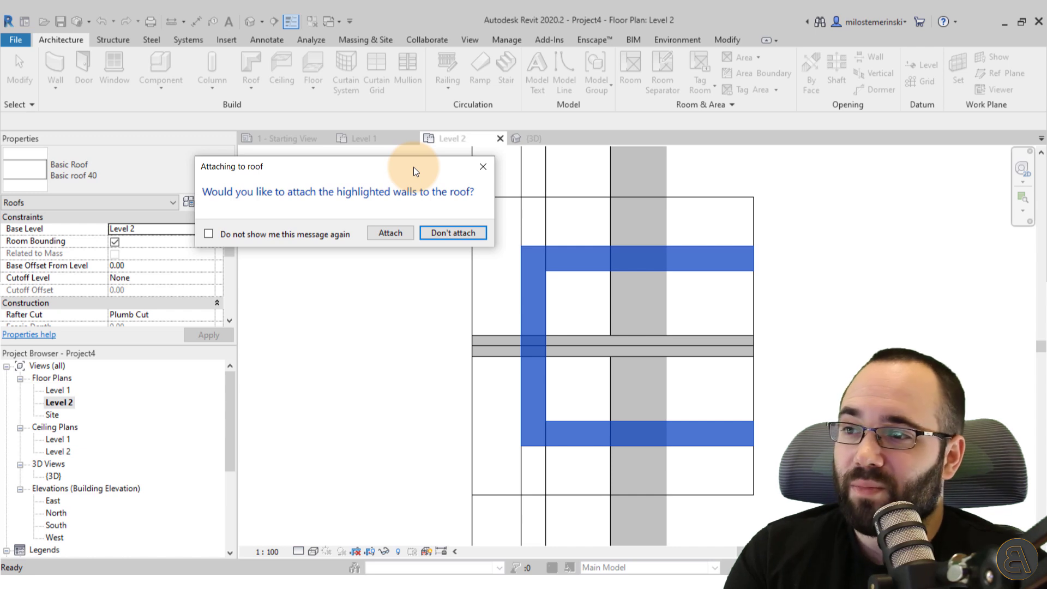
{"action": "left_click", "coordinate": [394, 234]}
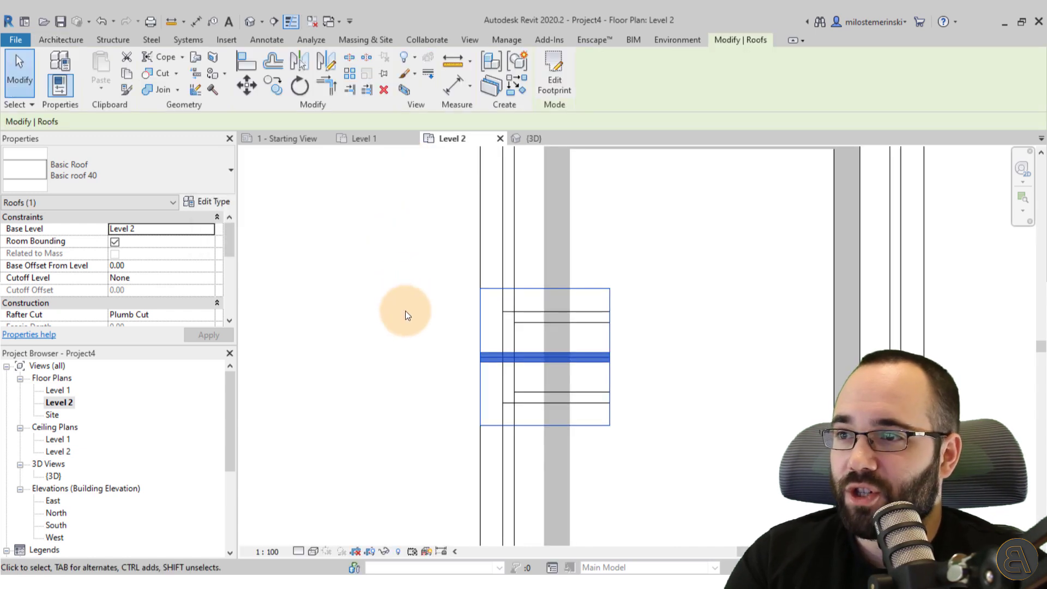
- Open the default 3D view and set the dormer roof's base offset from Level 2 to 200
{"action": "left_click", "coordinate": [534, 138]}
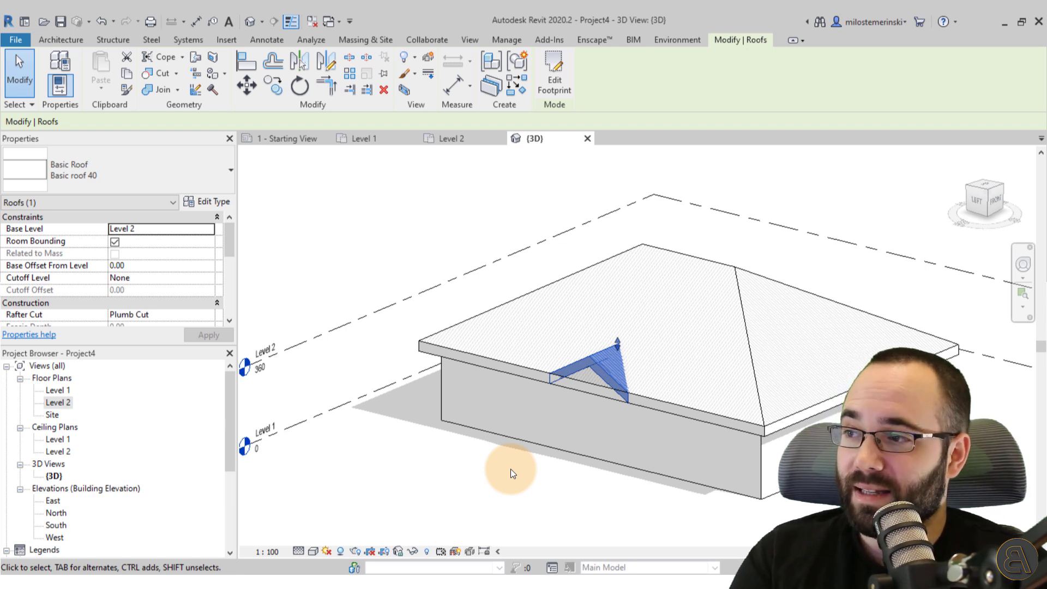
{"action": "left_click", "coordinate": [133, 265]}
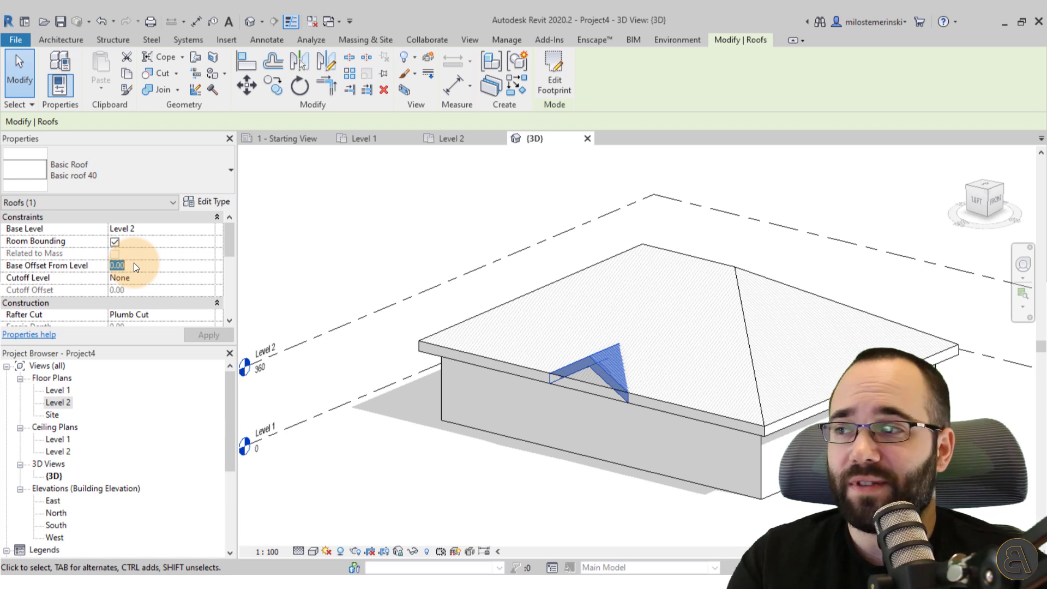
{"action": "type", "text": "2"}
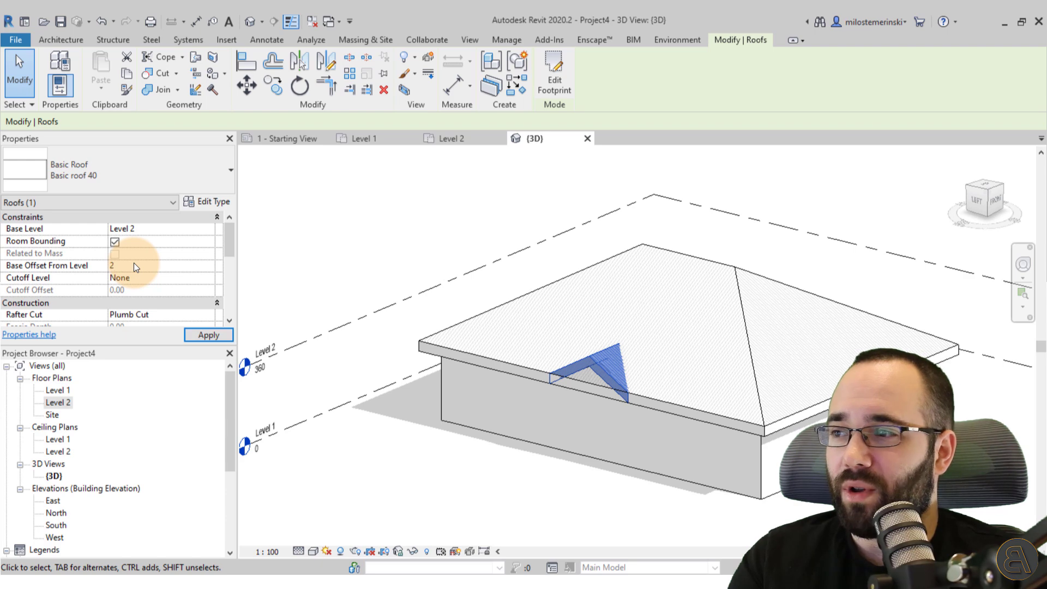
{"action": "type", "text": "00"}
{"action": "key", "text": "Return"}
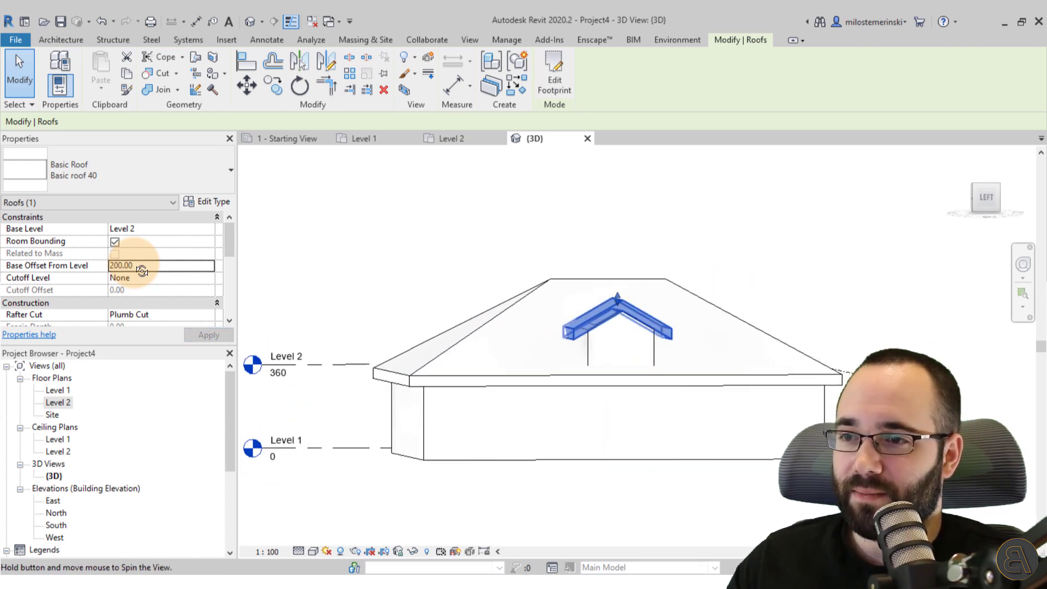
- Raise the dormer roof by setting its base offset from level to 240
{"action": "double_click", "coordinate": [149, 265]}
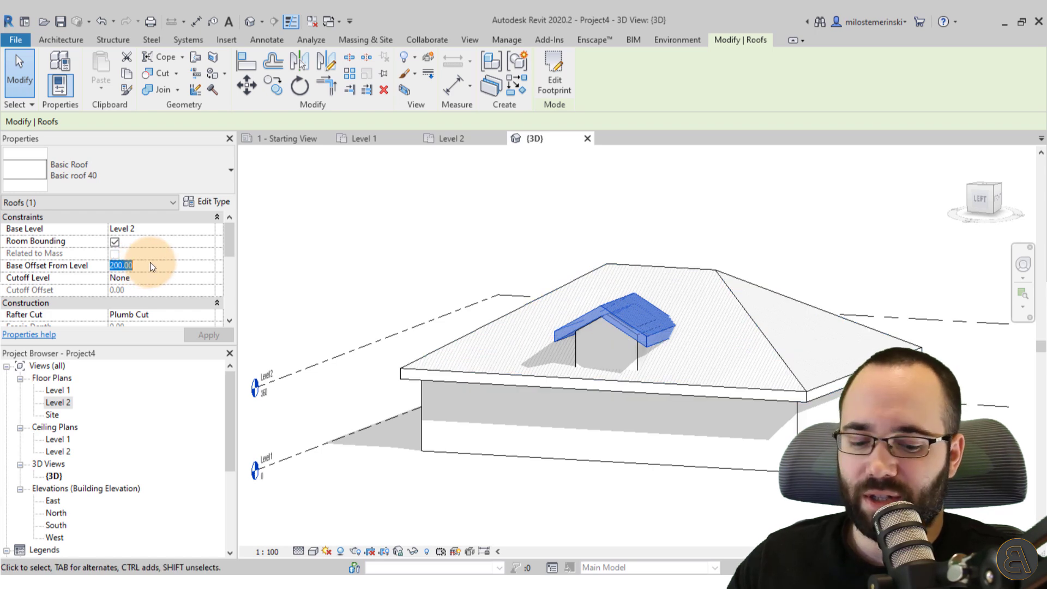
{"action": "type", "text": "240"}
{"action": "key", "text": "Return"}
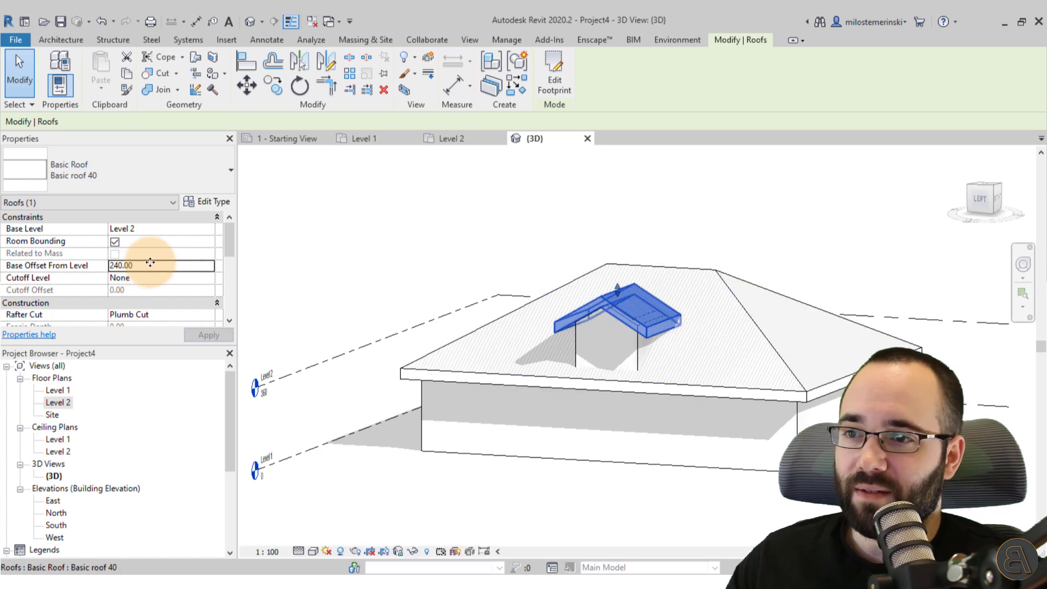
{"action": "mouse_move", "coordinate": [149, 264]}
{"action": "middle_mouse_down", "text": "shift"}
{"action": "mouse_move", "coordinate": [158, 269]}
{"action": "mouse_move", "coordinate": [150, 263]}
{"action": "middle_mouse_up", "text": "shift"}
{"action": "scroll", "coordinate": [414, 309], "scroll_direction": "up", "scroll_amount": 5}
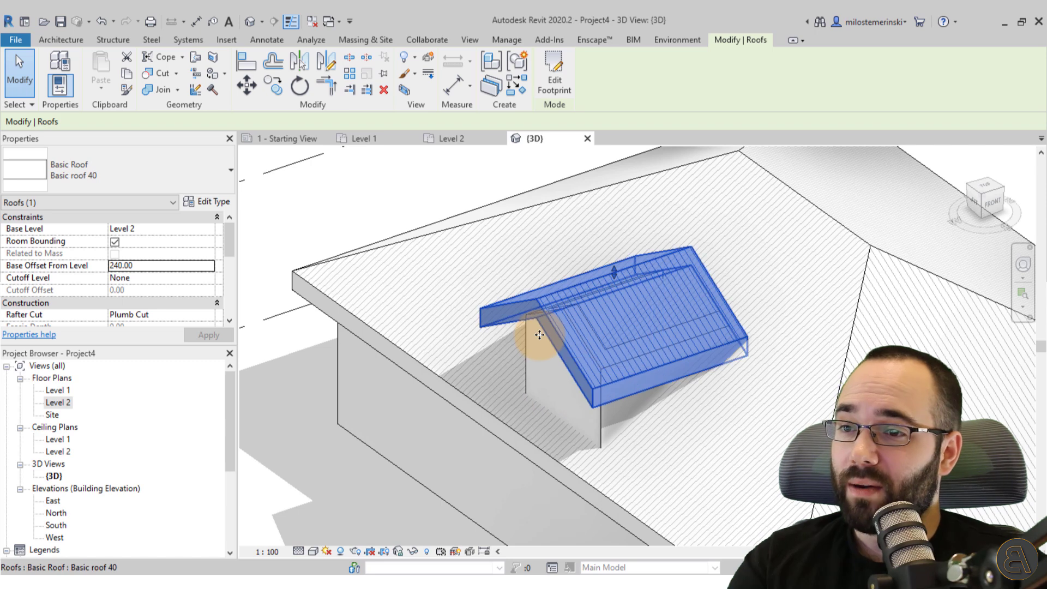
{"action": "scroll", "coordinate": [539, 335], "scroll_direction": "down", "scroll_amount": 3}
{"action": "scroll", "coordinate": [540, 334], "scroll_direction": "up", "scroll_amount": 1}
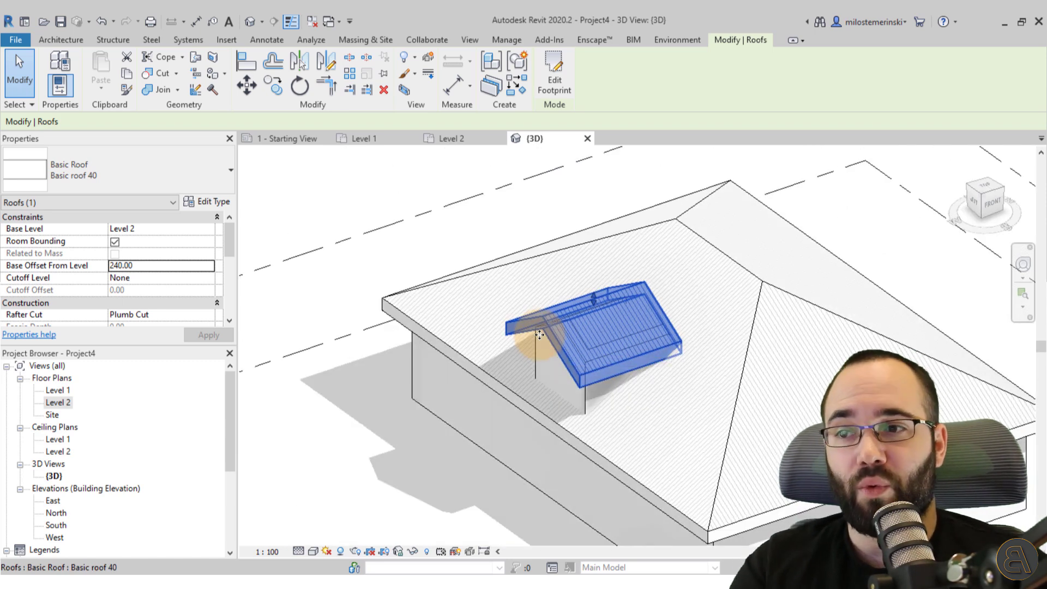
- Join the dormer roof's rear edge to the sloped face of the main roof with Join/Unjoin Roof
{"action": "left_click", "coordinate": [666, 303]}
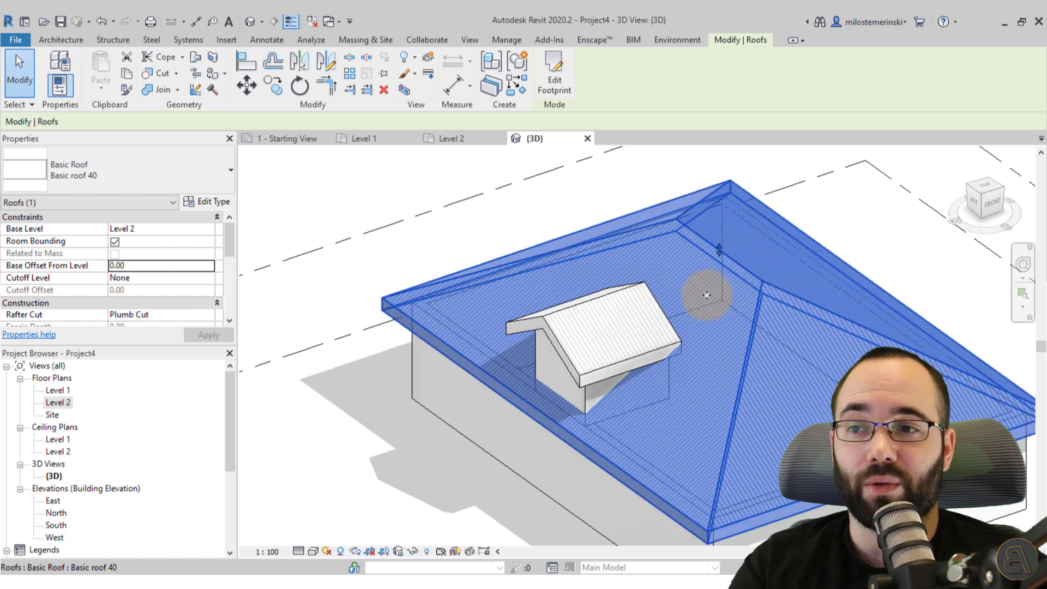
{"action": "left_click", "coordinate": [526, 347]}
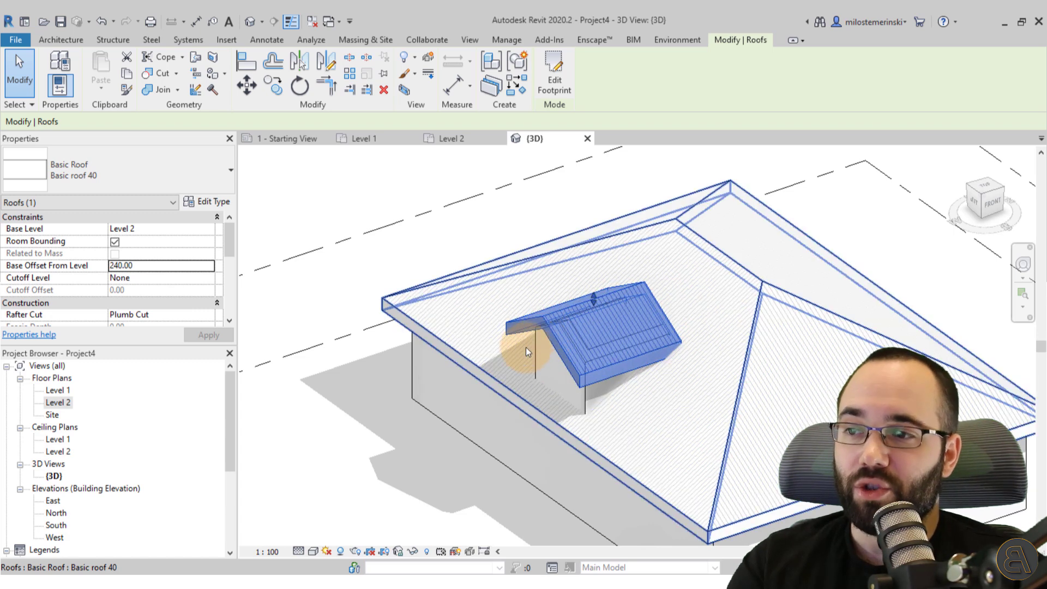
{"action": "left_click", "coordinate": [400, 424]}
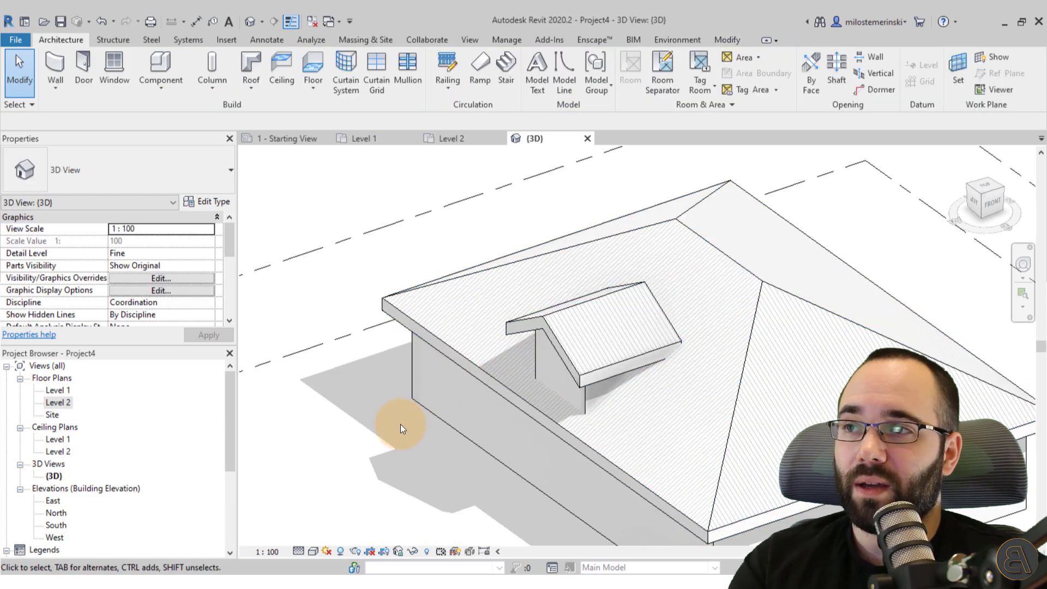
{"action": "left_click", "coordinate": [733, 41]}
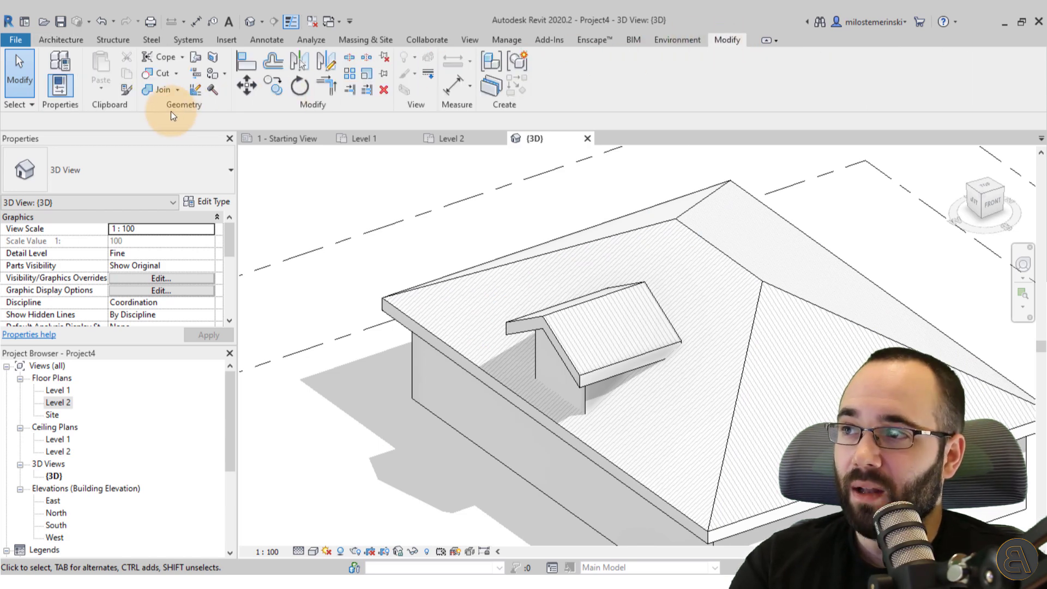
{"action": "left_click", "coordinate": [195, 61]}
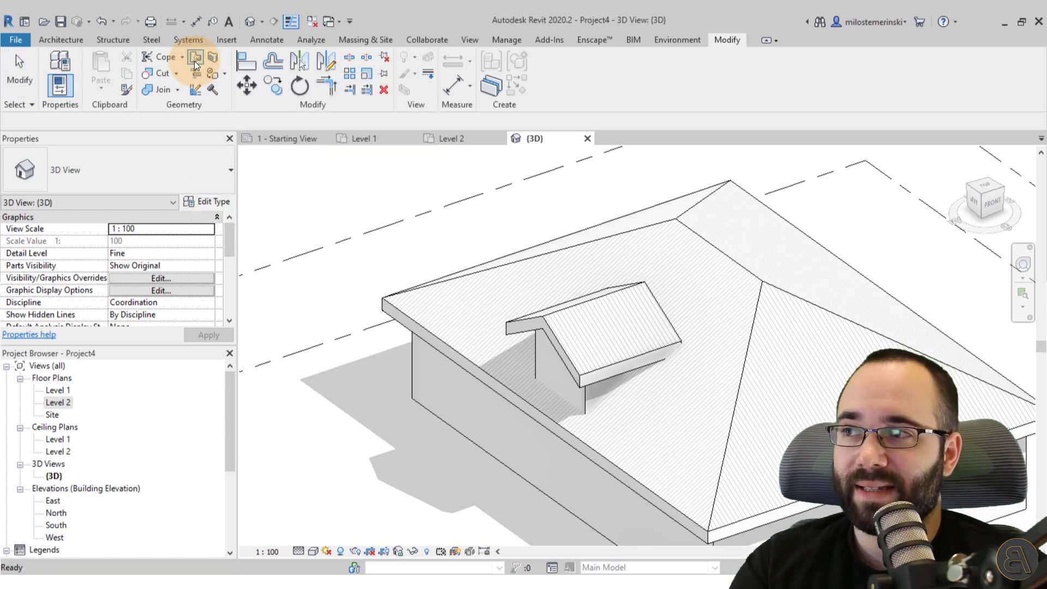
{"action": "left_click", "coordinate": [656, 297]}
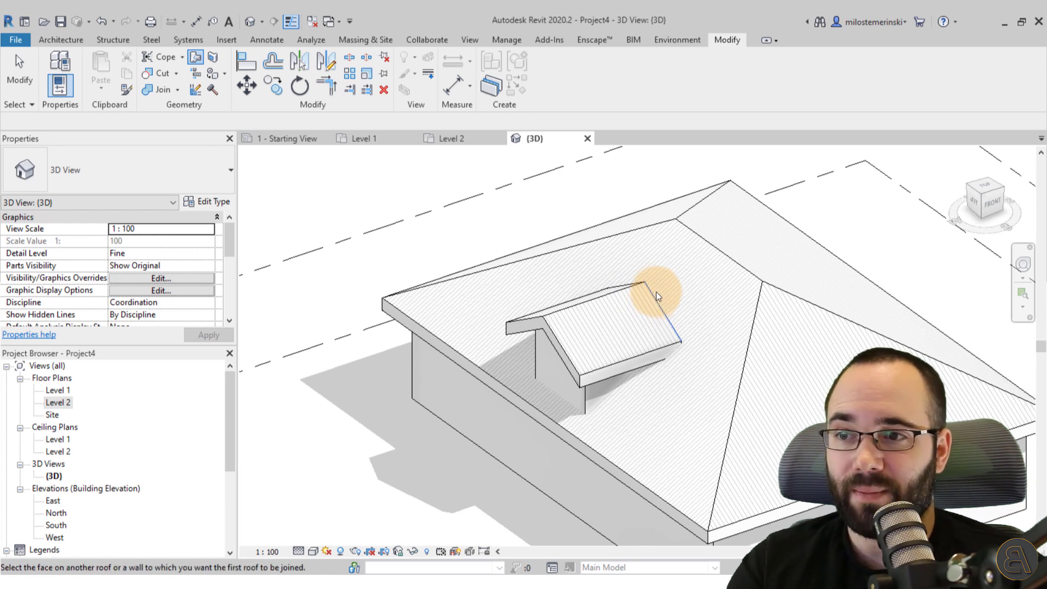
{"action": "left_click", "coordinate": [673, 249]}
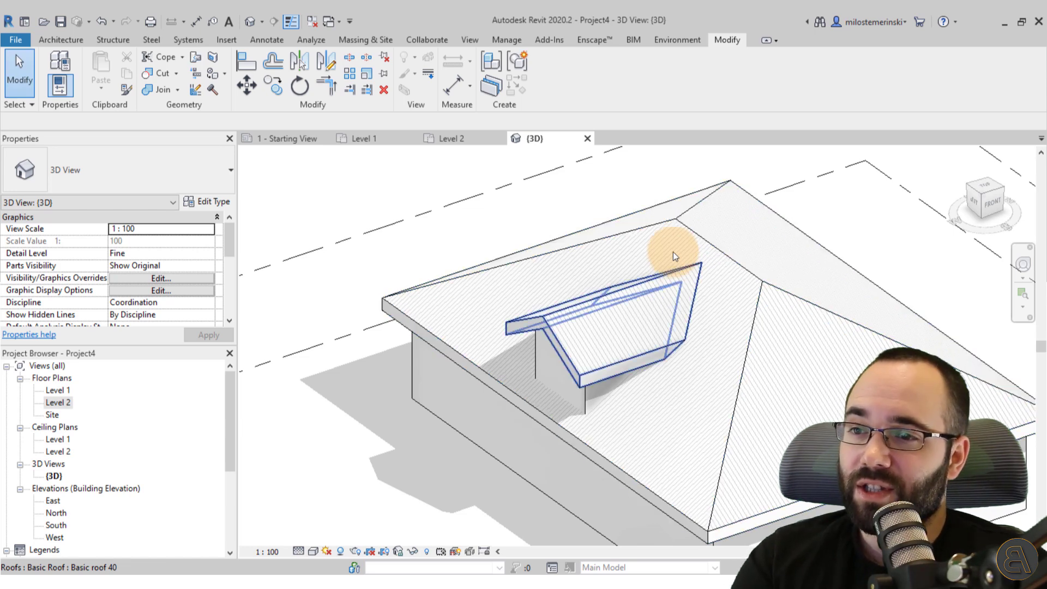
- Select the dormer's north side wall and check its extent under the roof in the Level 2 floor plan
{"action": "left_click", "coordinate": [672, 281]}
{"action": "middle_click_drag", "start_coordinate": [672, 280], "coordinate": [525, 466], "text": "shift"}
{"action": "left_click", "coordinate": [511, 481]}
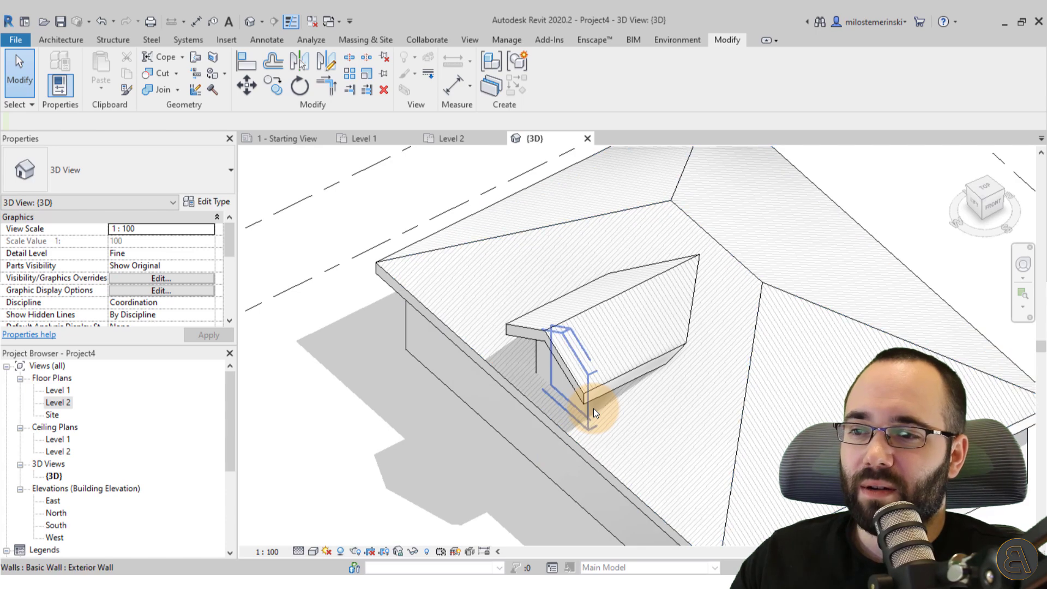
{"action": "left_click", "coordinate": [539, 358]}
{"action": "mouse_move", "coordinate": [538, 358]}
{"action": "middle_mouse_down", "text": "shift"}
{"action": "mouse_move", "coordinate": [547, 361]}
{"action": "mouse_move", "coordinate": [540, 354]}
{"action": "middle_mouse_up", "text": "shift"}
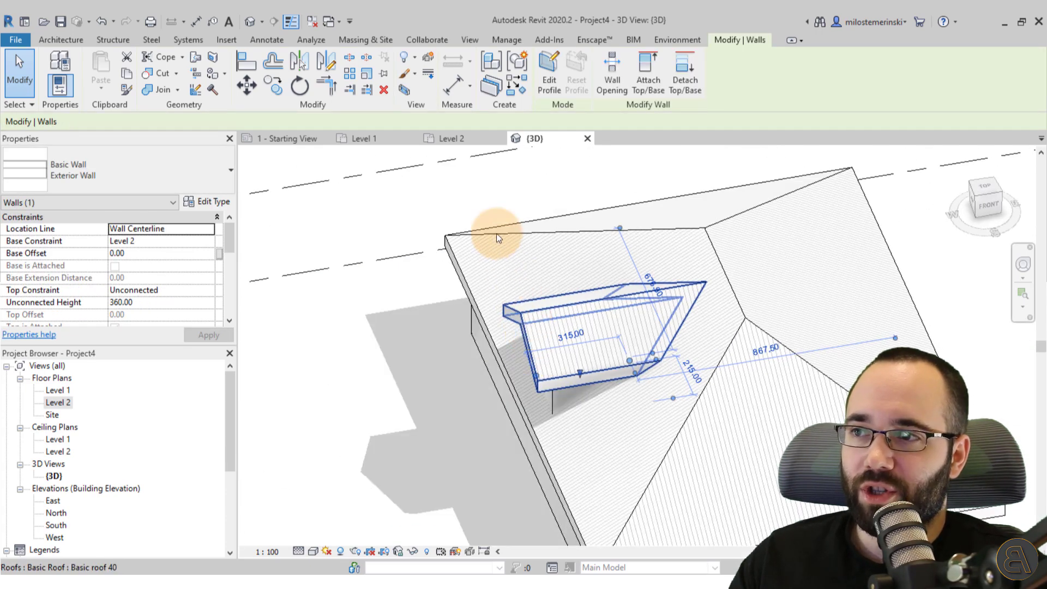
{"action": "left_click", "coordinate": [463, 140]}
{"action": "scroll", "coordinate": [600, 297], "scroll_direction": "up", "scroll_amount": 2}
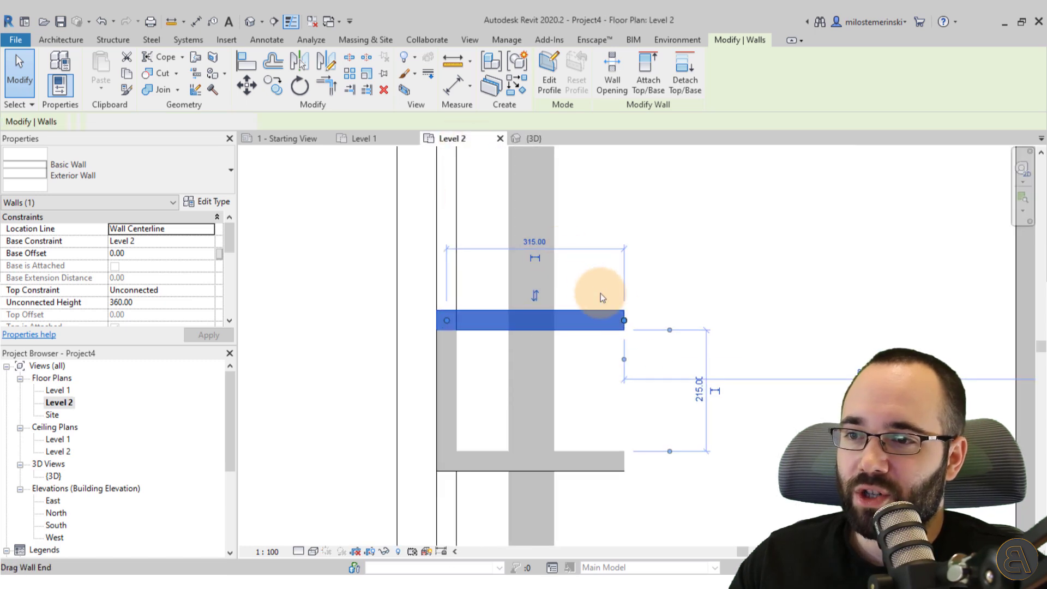
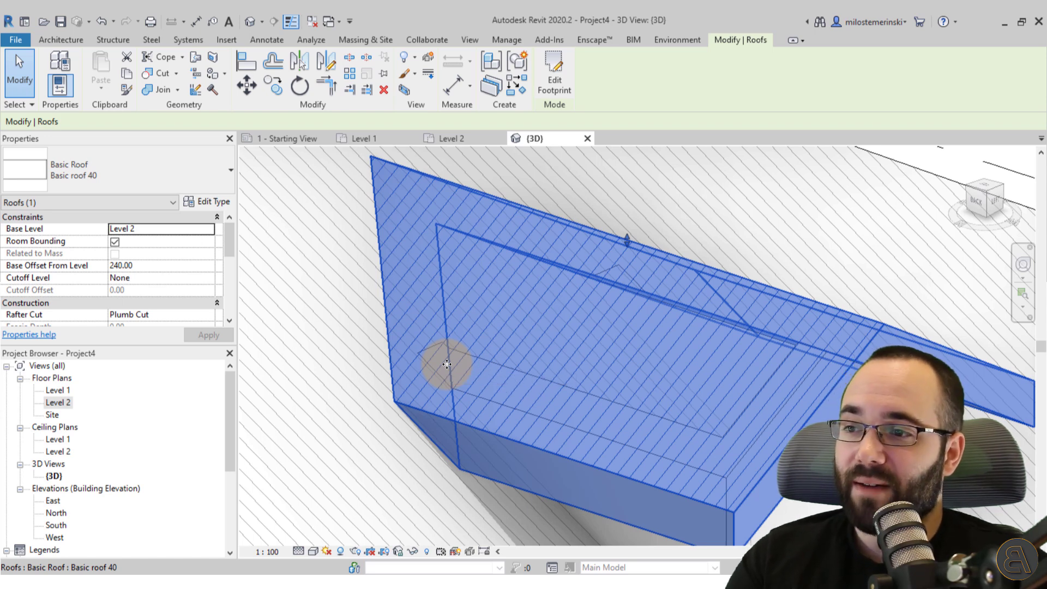
- Examine the building from below to see how the dormer walls pass through the main roof
{"action": "scroll", "coordinate": [523, 302], "scroll_direction": "down", "scroll_amount": 5}
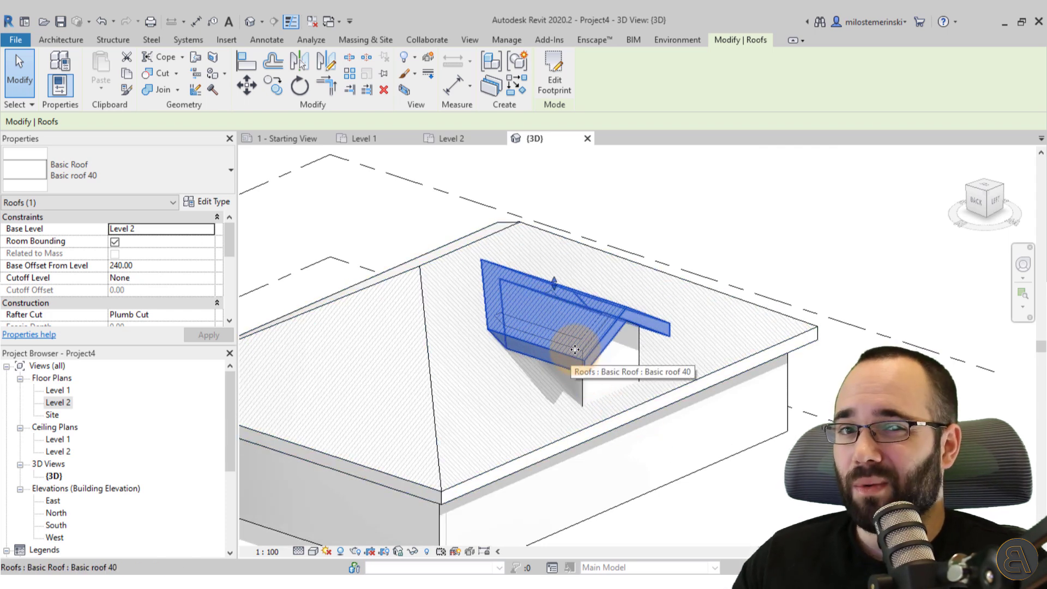
{"action": "middle_click_drag", "start_coordinate": [581, 360], "coordinate": [837, 166], "text": "shift"}
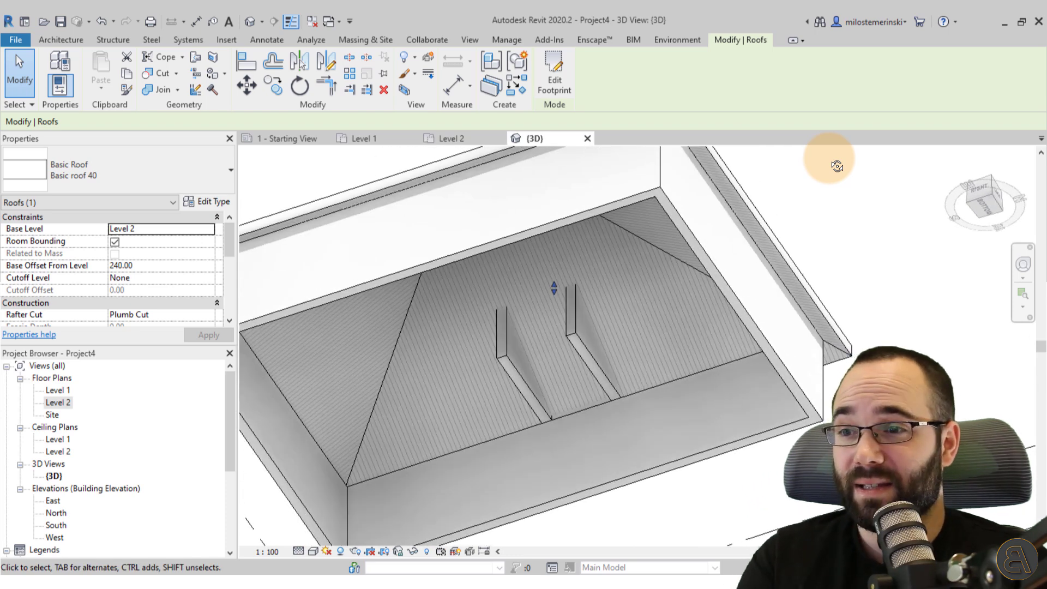
{"action": "key", "text": "Tab"}
{"action": "key", "text": "Tab"}
{"action": "key", "text": "Tab"}
{"action": "key", "text": "Tab"}
{"action": "key", "text": "Tab"}
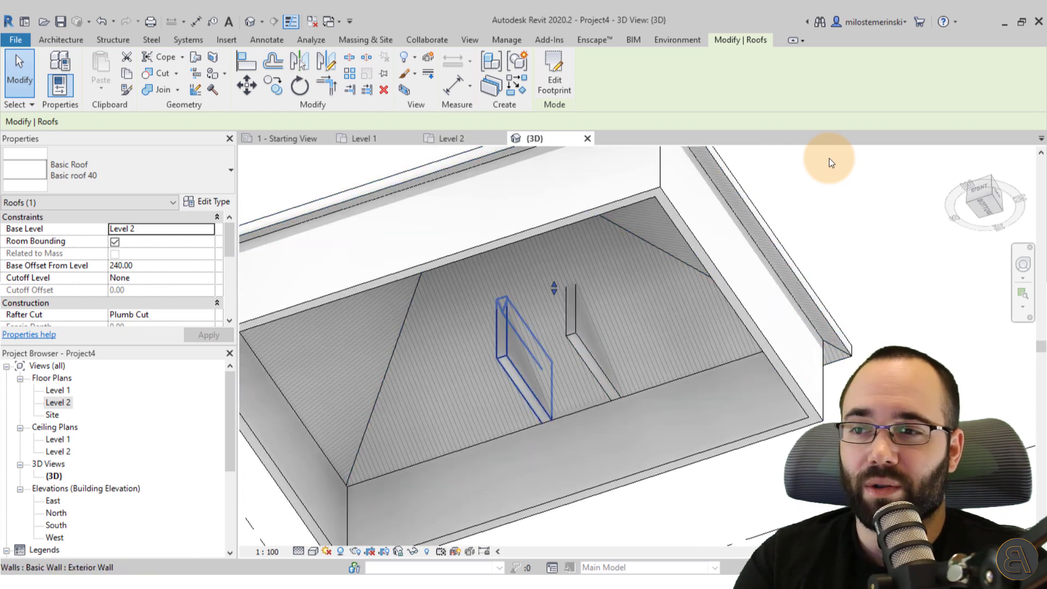
{"action": "key", "text": "Tab"}
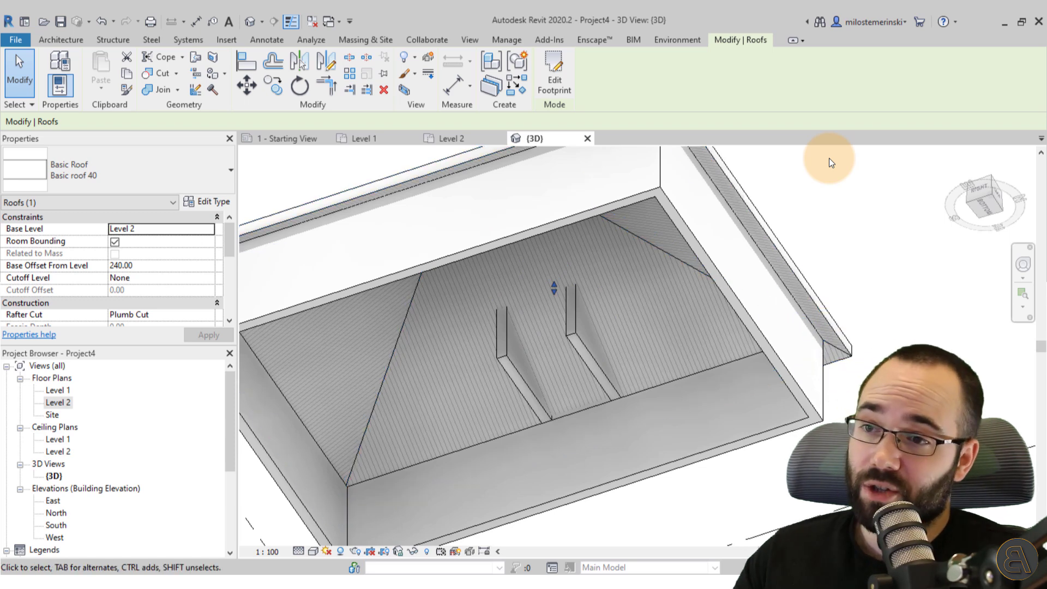
{"action": "mouse_move", "coordinate": [829, 159]}
{"action": "middle_mouse_down", "text": "shift"}
{"action": "mouse_move", "coordinate": [552, 500]}
{"action": "mouse_move", "coordinate": [544, 493]}
{"action": "middle_mouse_up", "text": "shift"}
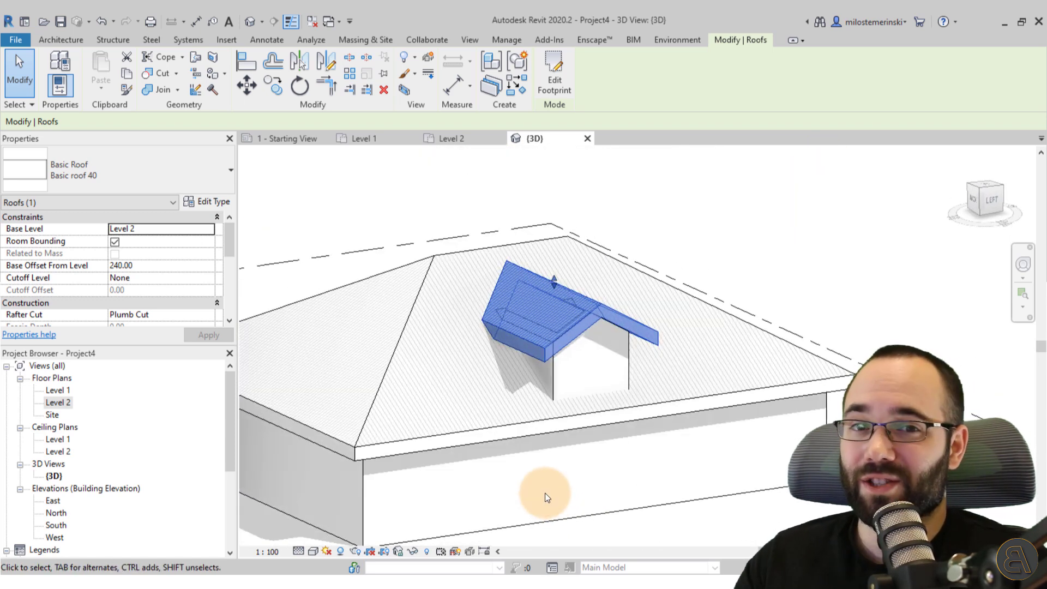
{"action": "key", "text": "Escape"}
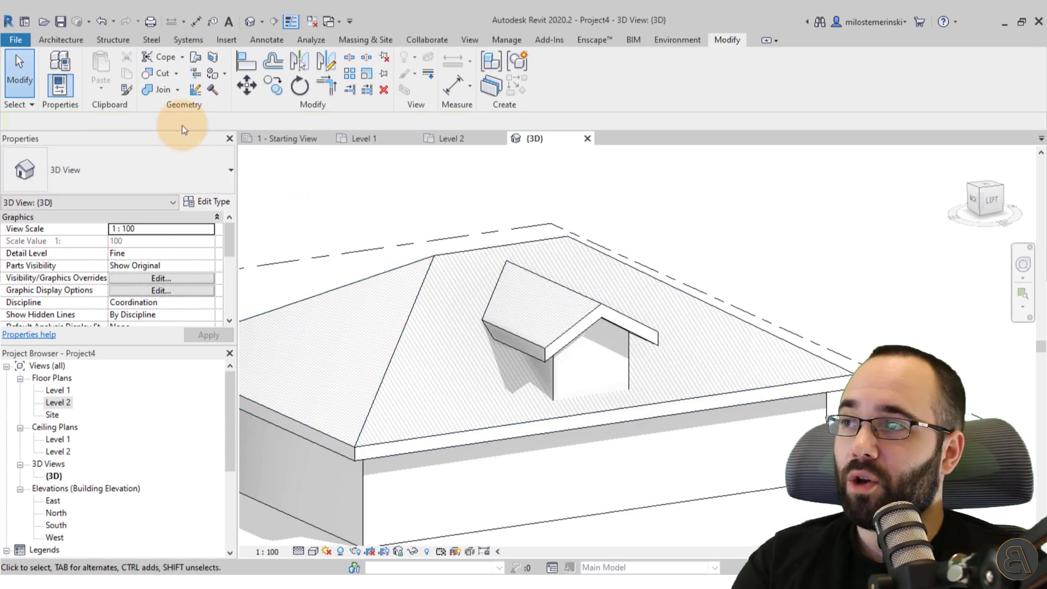
- Start a Dormer opening on the main roof and pick the joined dormer roof as the first boundary
{"action": "left_click", "coordinate": [64, 40]}
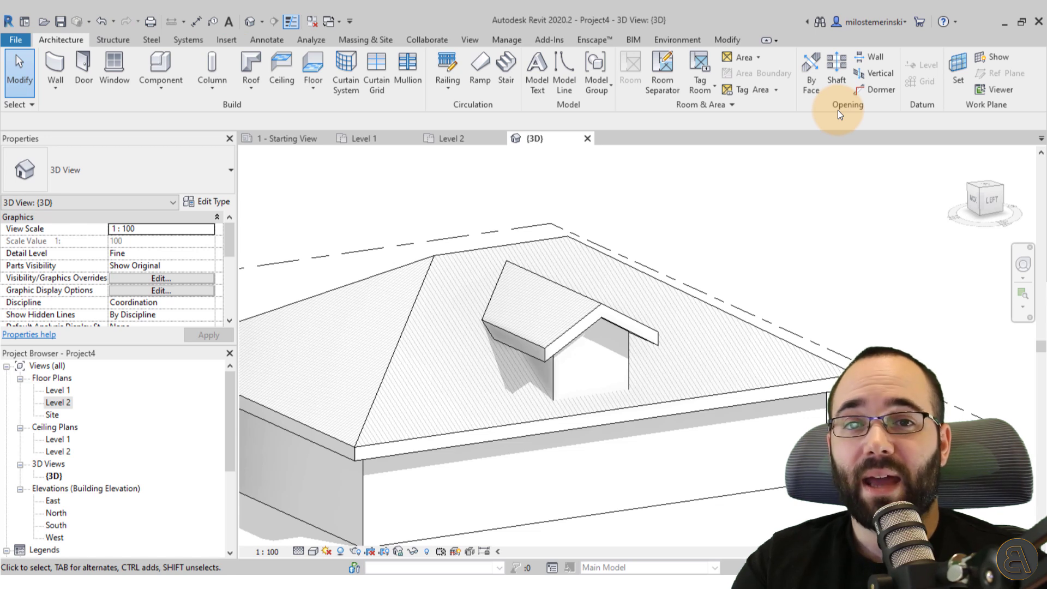
{"action": "left_click", "coordinate": [875, 89]}
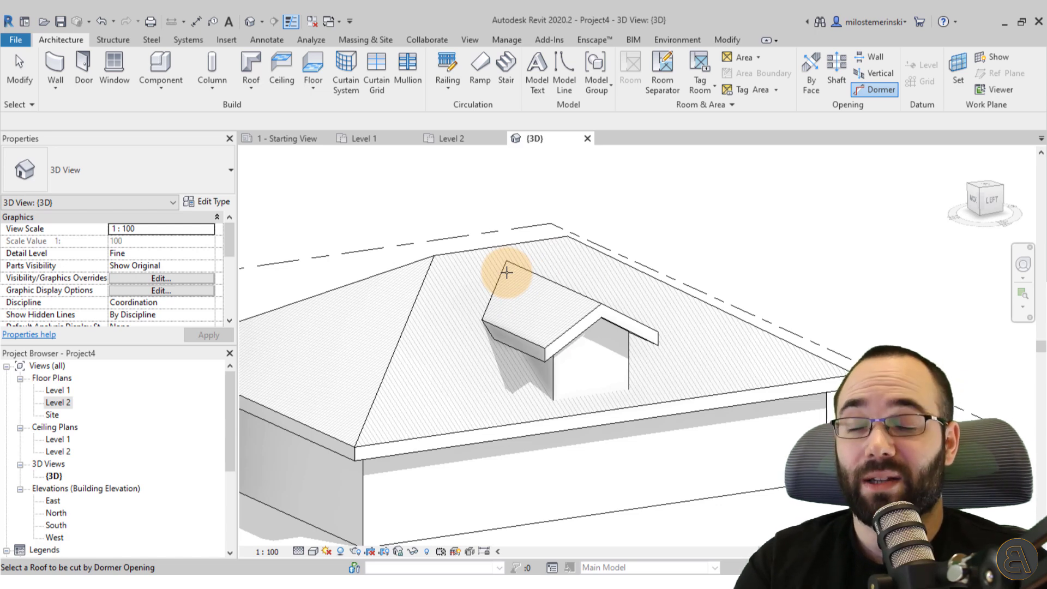
{"action": "left_click", "coordinate": [476, 251]}
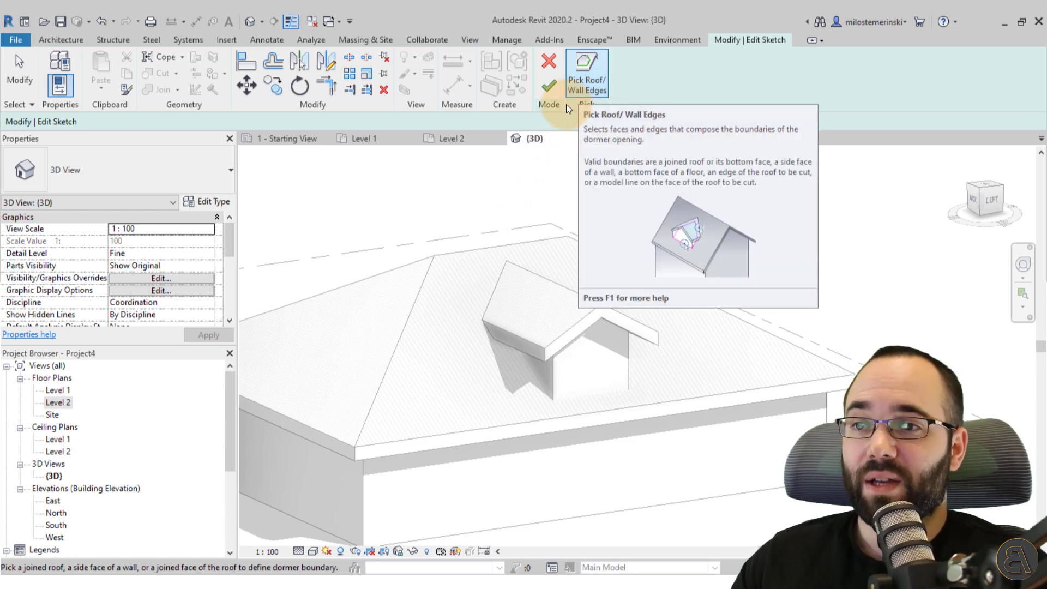
{"action": "middle_click_drag", "start_coordinate": [575, 272], "coordinate": [580, 364], "text": "shift"}
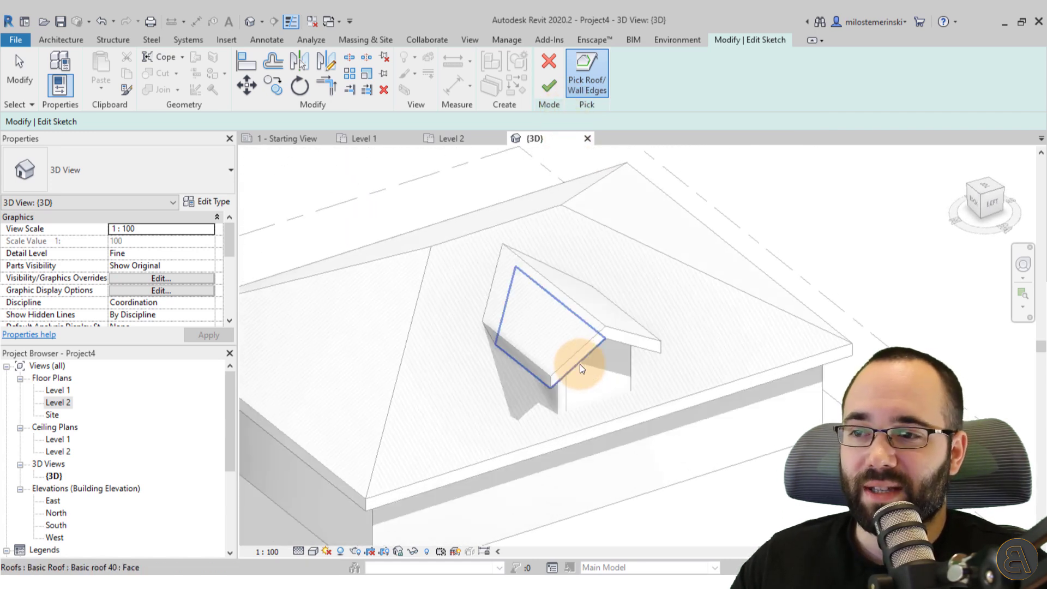
{"action": "left_click", "coordinate": [580, 365]}
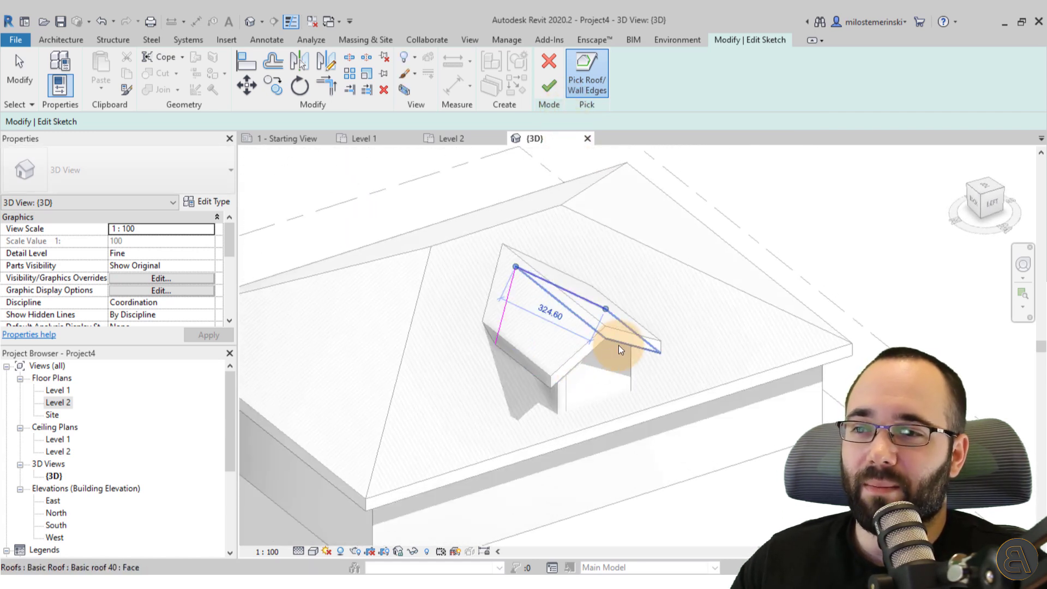
- Set the 3D view's visual style to Wireframe
{"action": "mouse_move", "coordinate": [618, 345]}
{"action": "middle_mouse_down", "text": "shift"}
{"action": "mouse_move", "coordinate": [626, 353]}
{"action": "mouse_move", "coordinate": [534, 328]}
{"action": "middle_mouse_up", "text": "shift"}
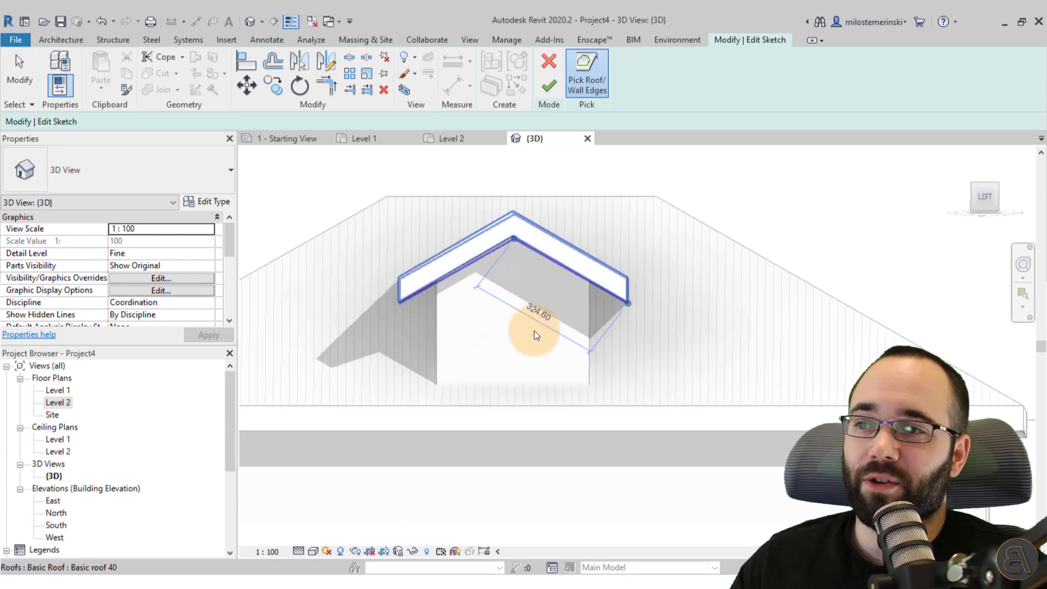
{"action": "middle_click_drag", "start_coordinate": [548, 384], "coordinate": [559, 404], "text": "shift"}
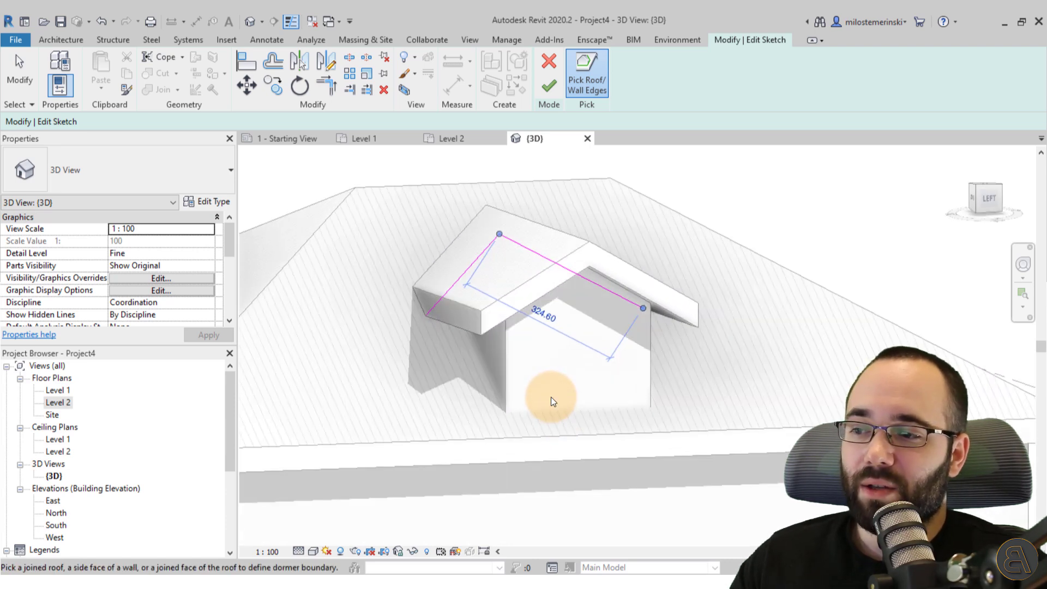
{"action": "left_click", "coordinate": [312, 551]}
{"action": "left_click", "coordinate": [327, 469]}
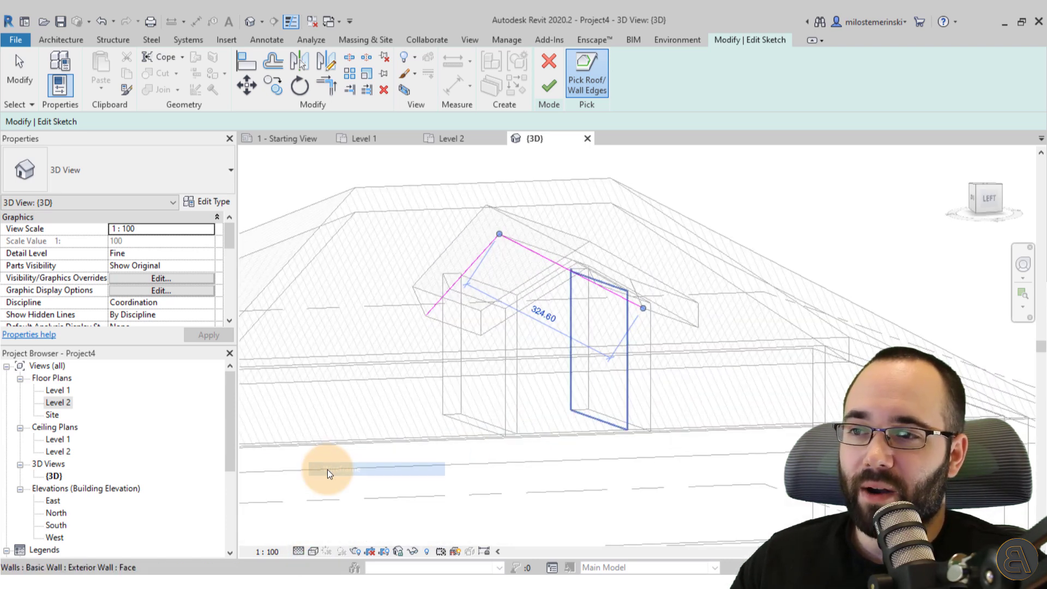
- Pick the inner faces of the dormer's two side walls and front wall as the remaining opening boundaries
{"action": "middle_click_drag", "start_coordinate": [327, 469], "coordinate": [336, 477], "text": "shift"}
{"action": "left_click", "coordinate": [538, 381]}
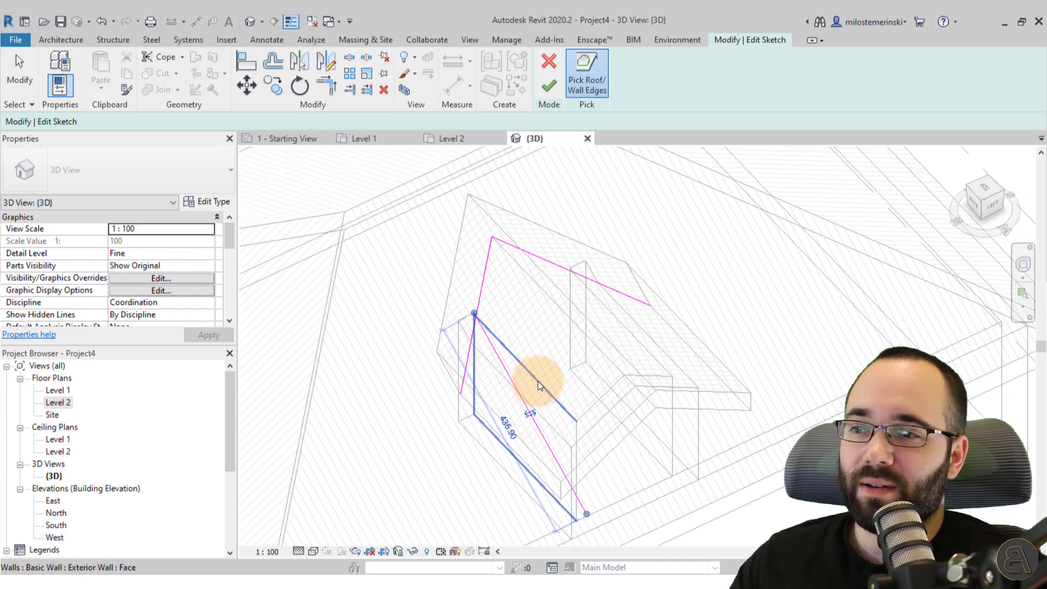
{"action": "left_click", "coordinate": [636, 349]}
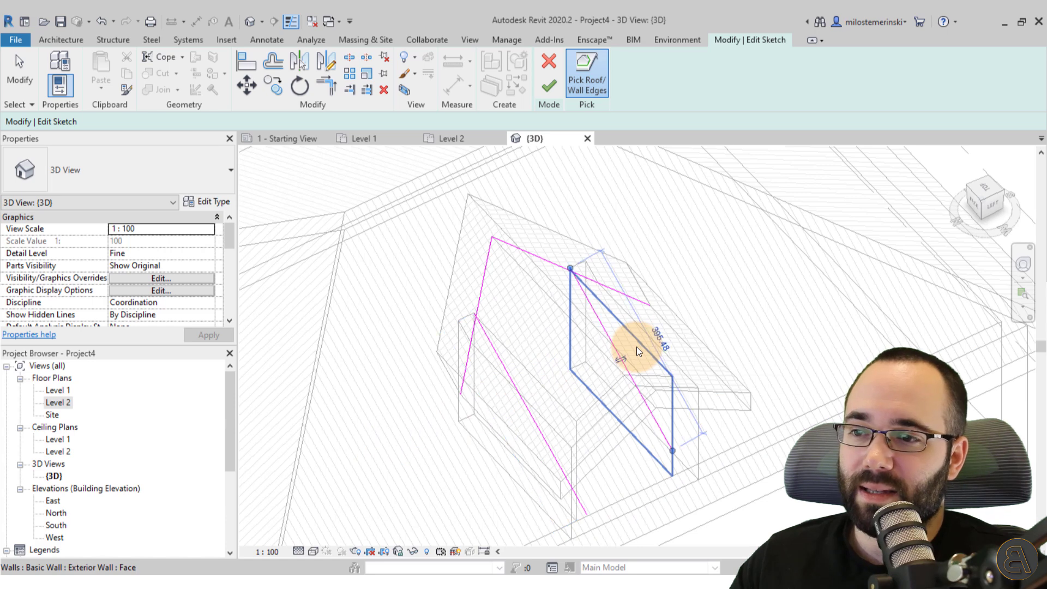
{"action": "left_click", "coordinate": [593, 405]}
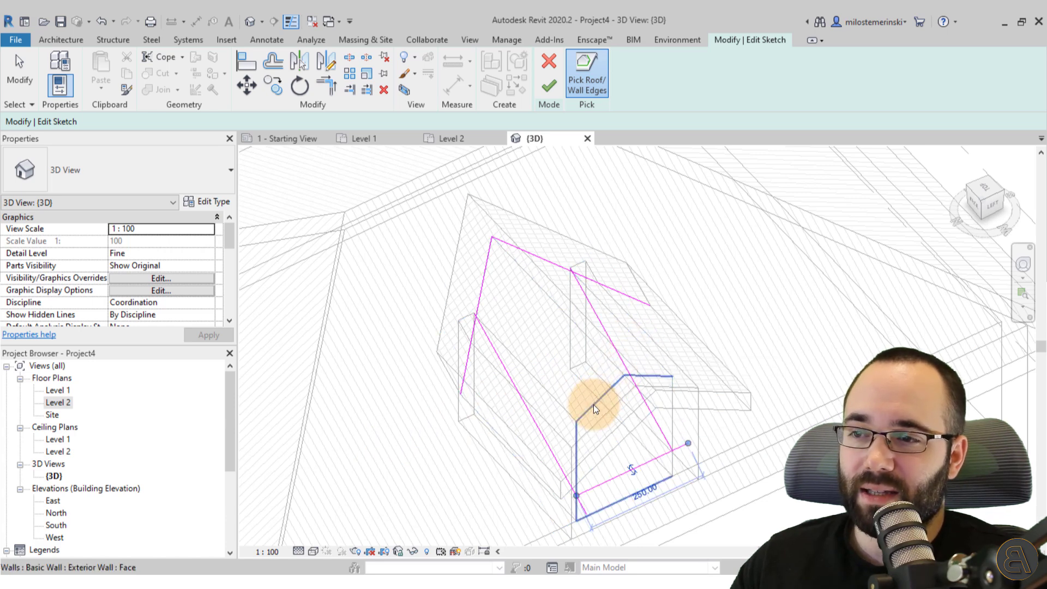
{"action": "mouse_move", "coordinate": [593, 404]}
{"action": "middle_mouse_down", "text": "shift"}
{"action": "mouse_move", "coordinate": [603, 414]}
{"action": "mouse_move", "coordinate": [567, 353]}
{"action": "middle_mouse_up", "text": "shift"}
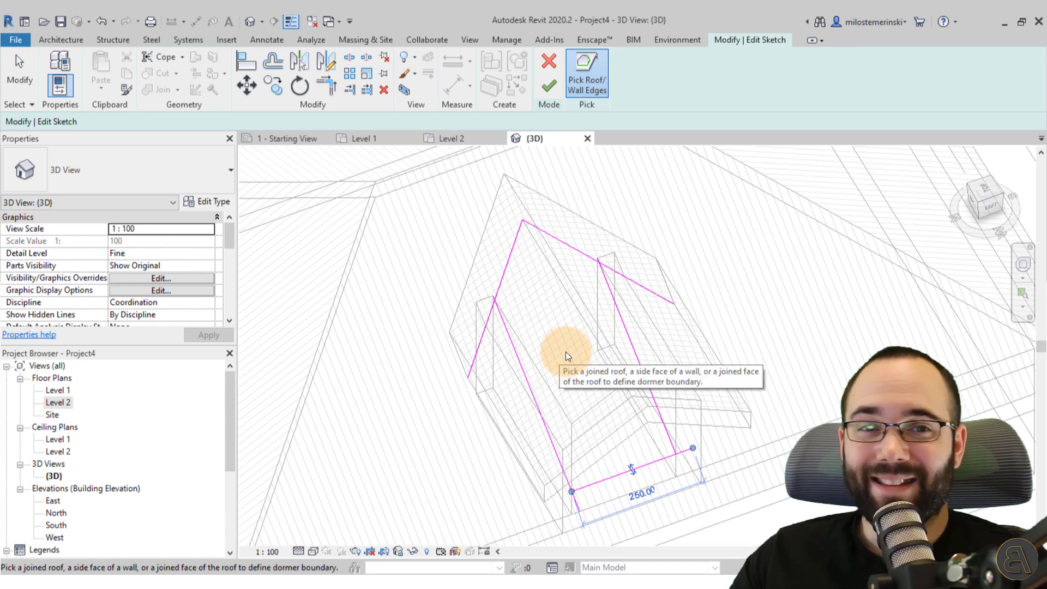
{"action": "key", "text": "Escape"}
{"action": "key", "text": "Escape"}
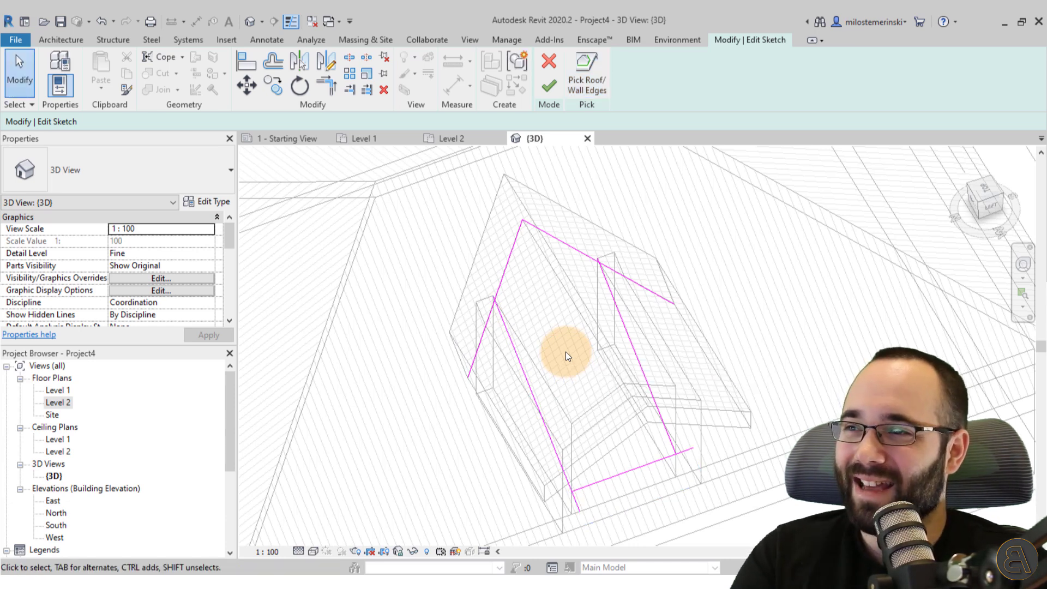
- Trim the boundary lines into a closed loop with Trim/Extend to Corner and finish the dormer opening sketch
{"action": "left_click", "coordinate": [329, 90]}
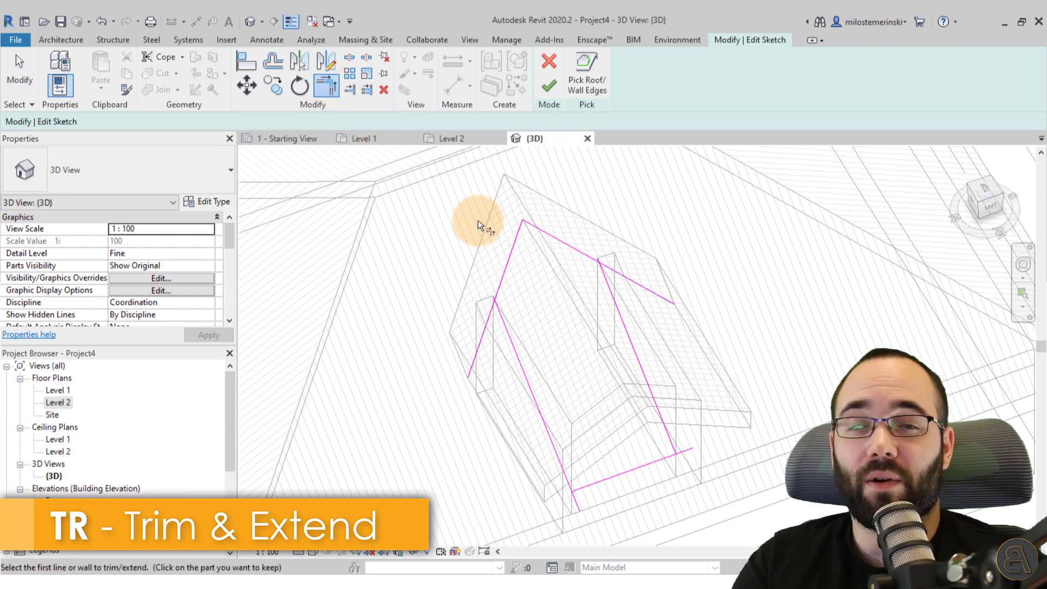
{"action": "left_click", "coordinate": [506, 267]}
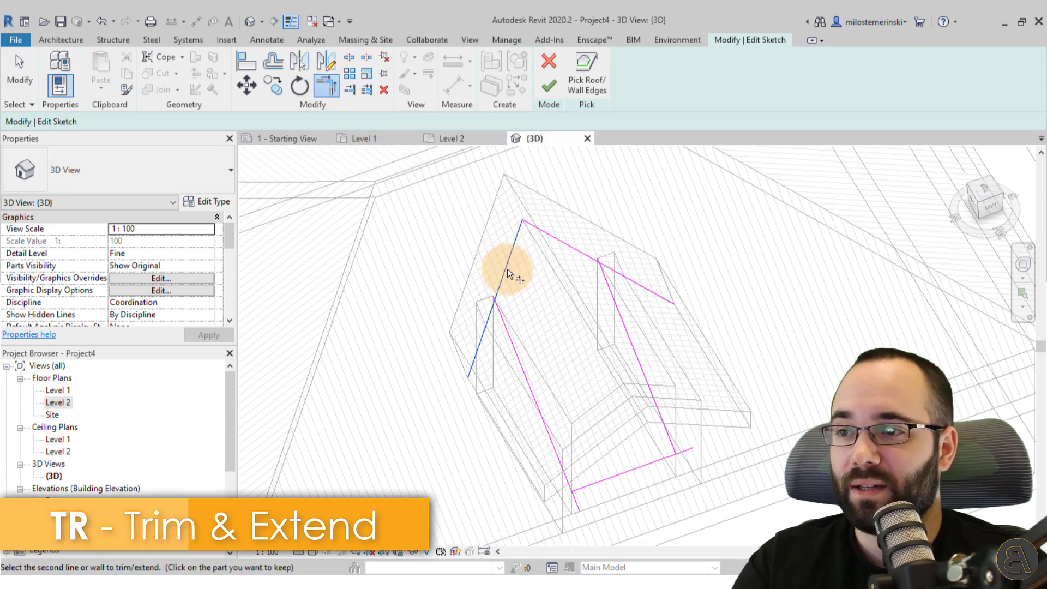
{"action": "left_click", "coordinate": [505, 315]}
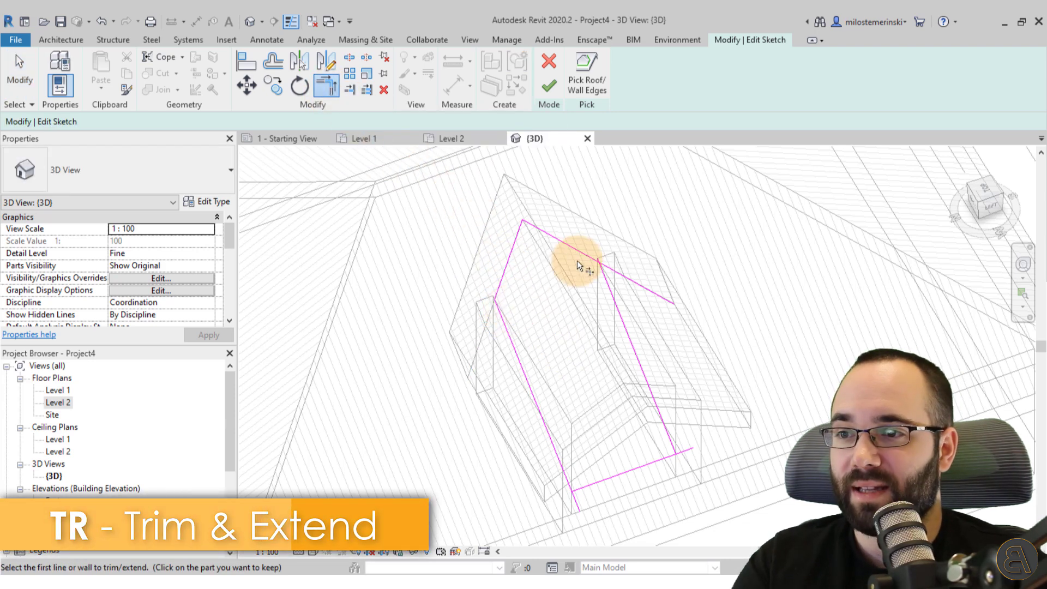
{"action": "left_click", "coordinate": [642, 376]}
{"action": "left_click", "coordinate": [650, 462]}
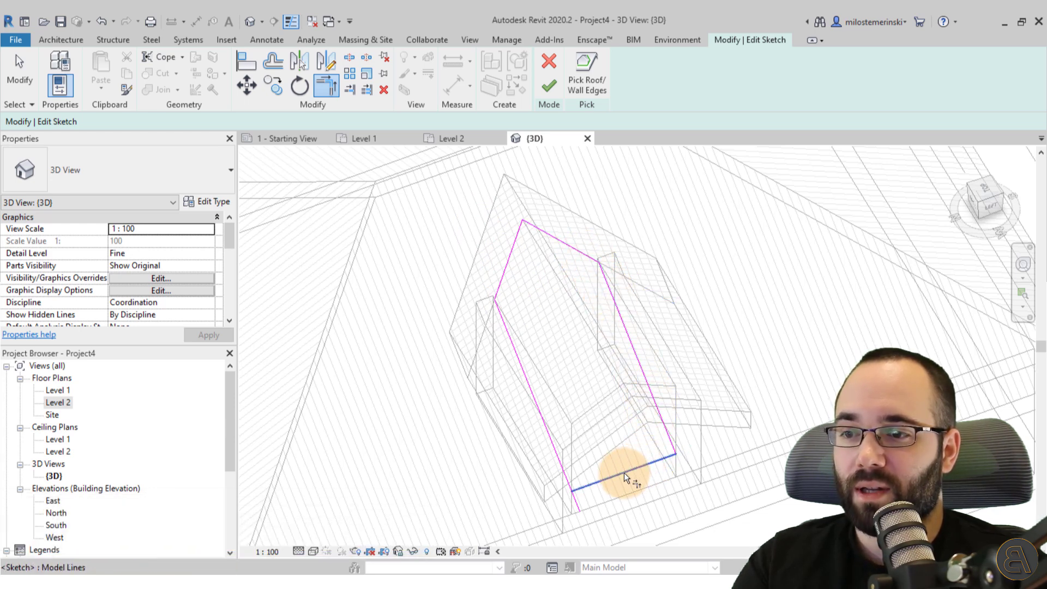
{"action": "left_click", "coordinate": [568, 463]}
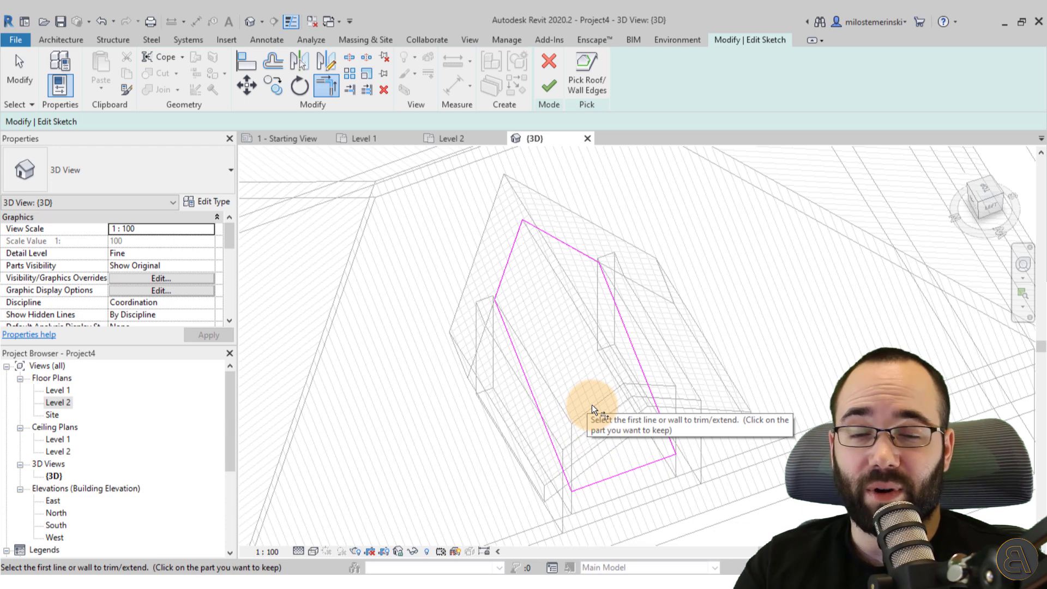
{"action": "left_click", "coordinate": [548, 87]}
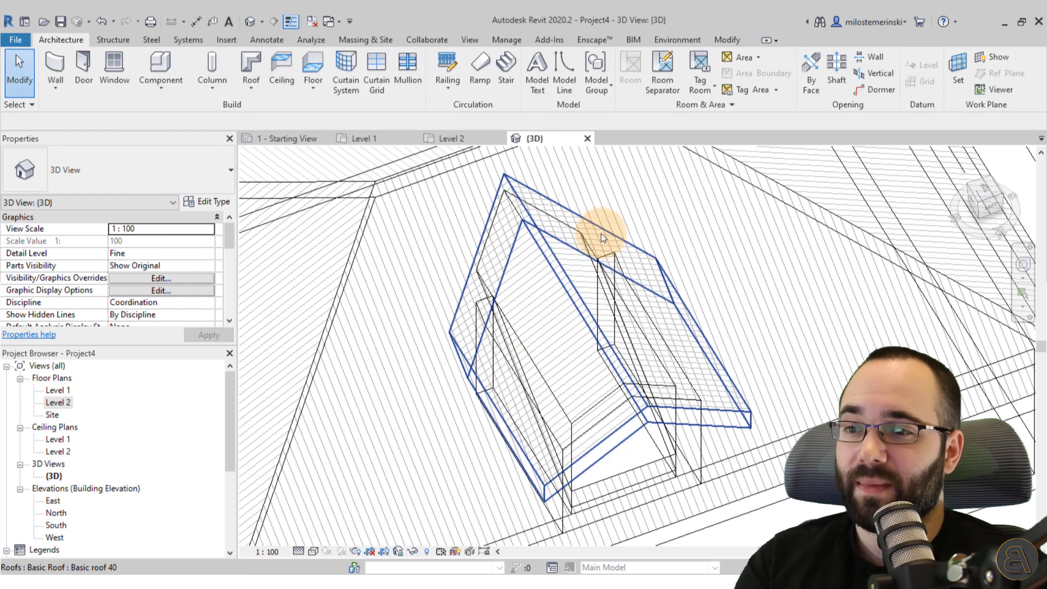
- Set the 3D view's visual style back to Hidden Line
{"action": "scroll", "coordinate": [708, 516], "scroll_direction": "down", "scroll_amount": 5}
{"action": "left_click", "coordinate": [711, 525]}
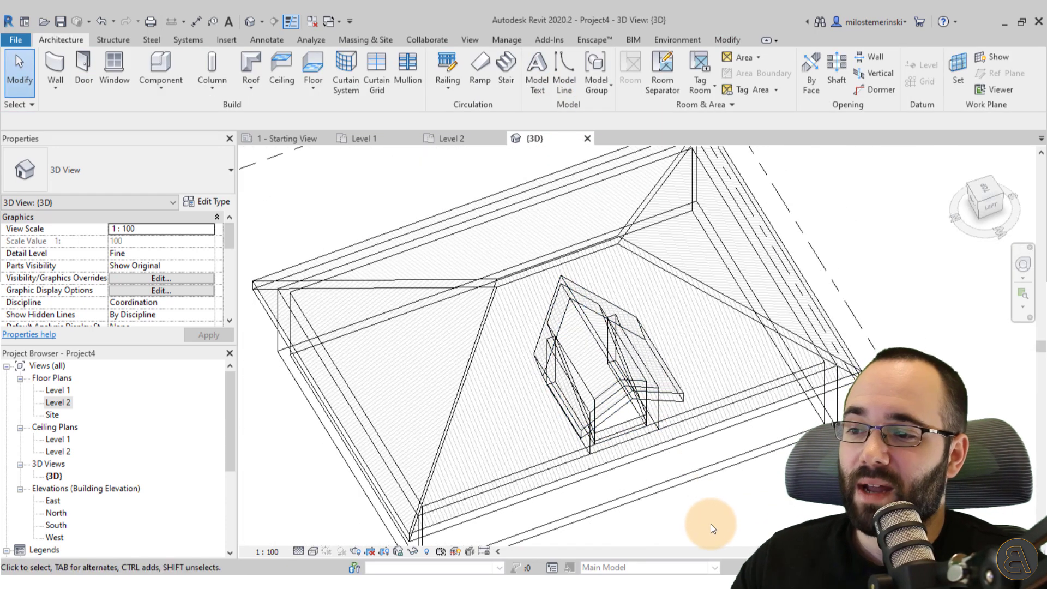
{"action": "left_click", "coordinate": [313, 551]}
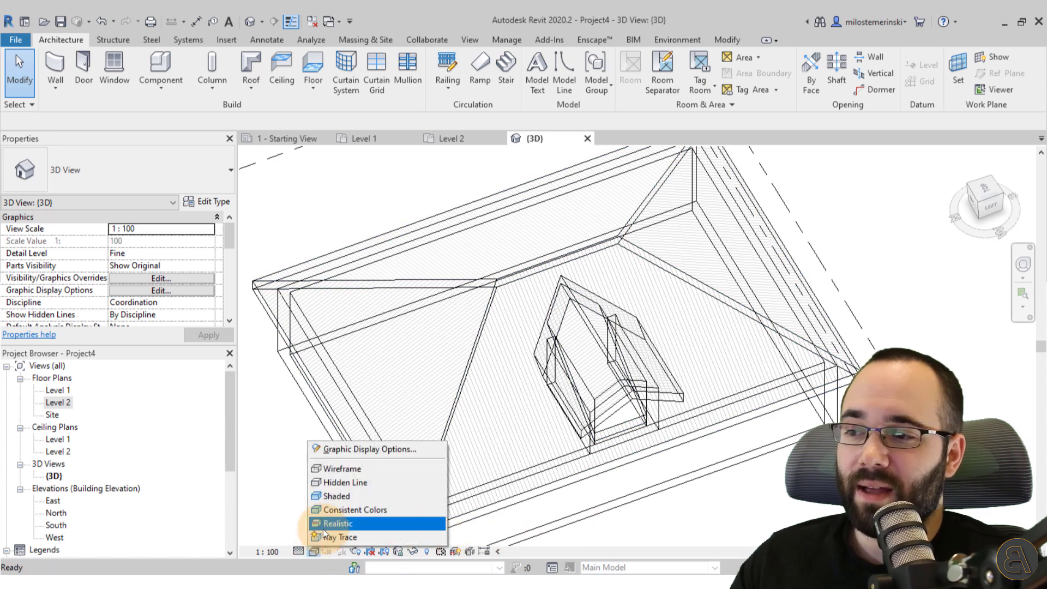
{"action": "left_click", "coordinate": [332, 482]}
{"action": "middle_click_drag", "start_coordinate": [339, 490], "coordinate": [777, 328], "text": "shift"}
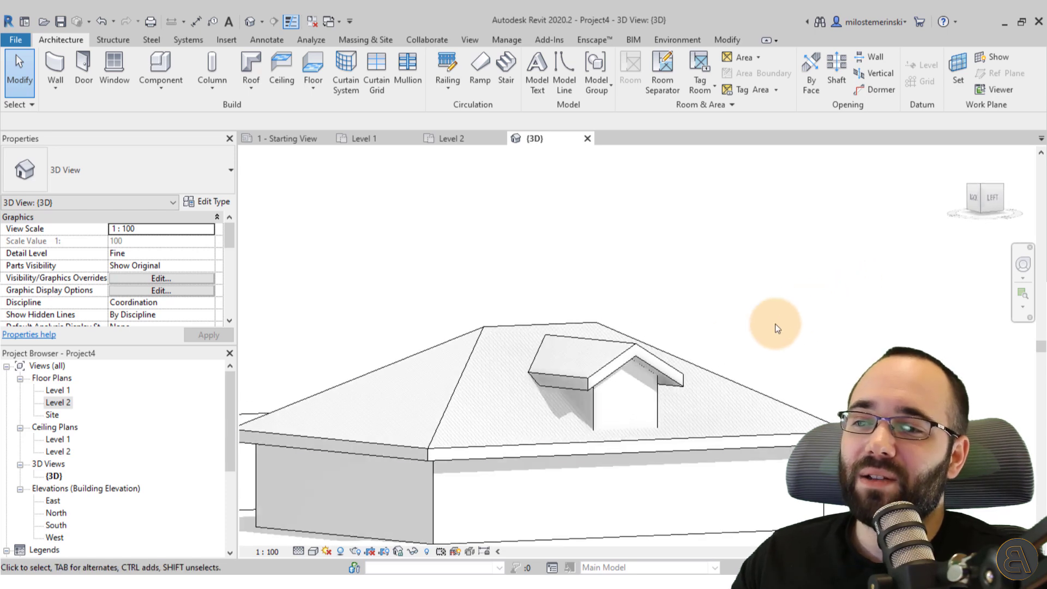
- Select the chain of three dormer walls and attach their base to the main roof
{"action": "left_click", "coordinate": [592, 407]}
{"action": "middle_click_drag", "start_coordinate": [592, 407], "coordinate": [615, 483], "text": "shift"}
{"action": "key", "text": "Escape"}
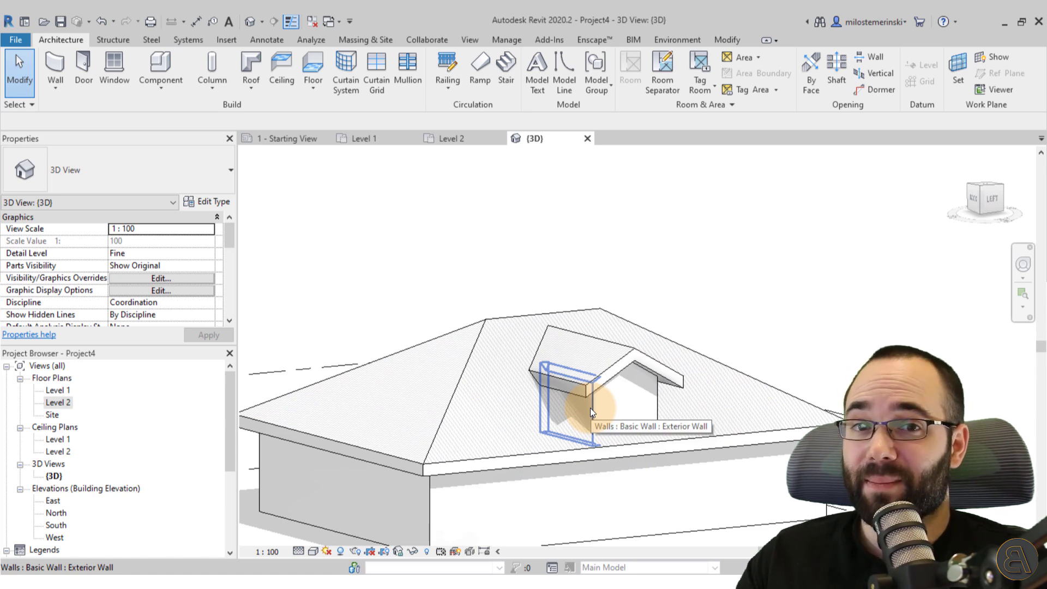
{"action": "key", "text": "Tab"}
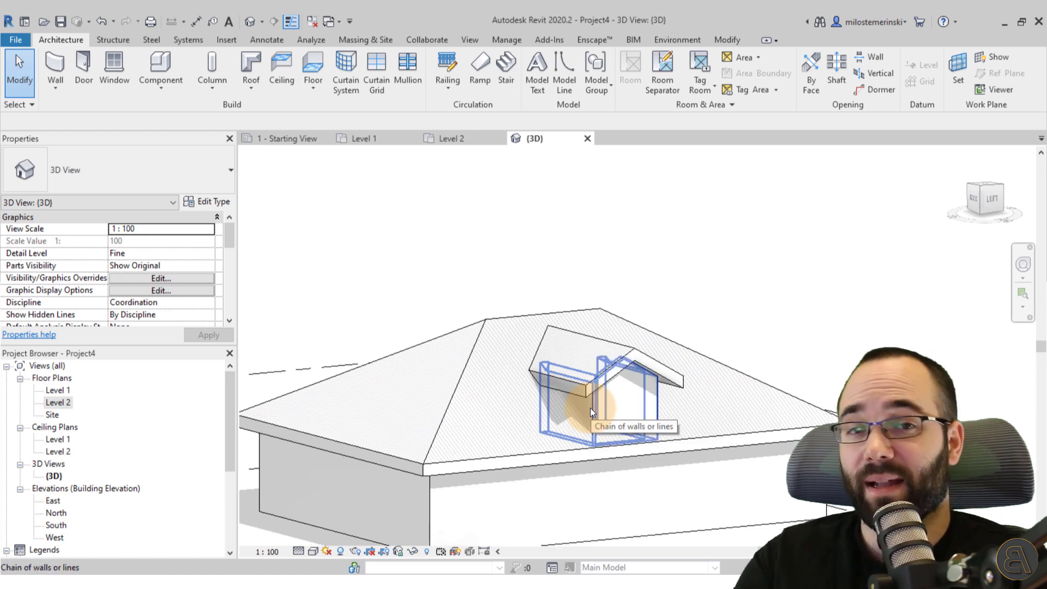
{"action": "left_click", "coordinate": [590, 408]}
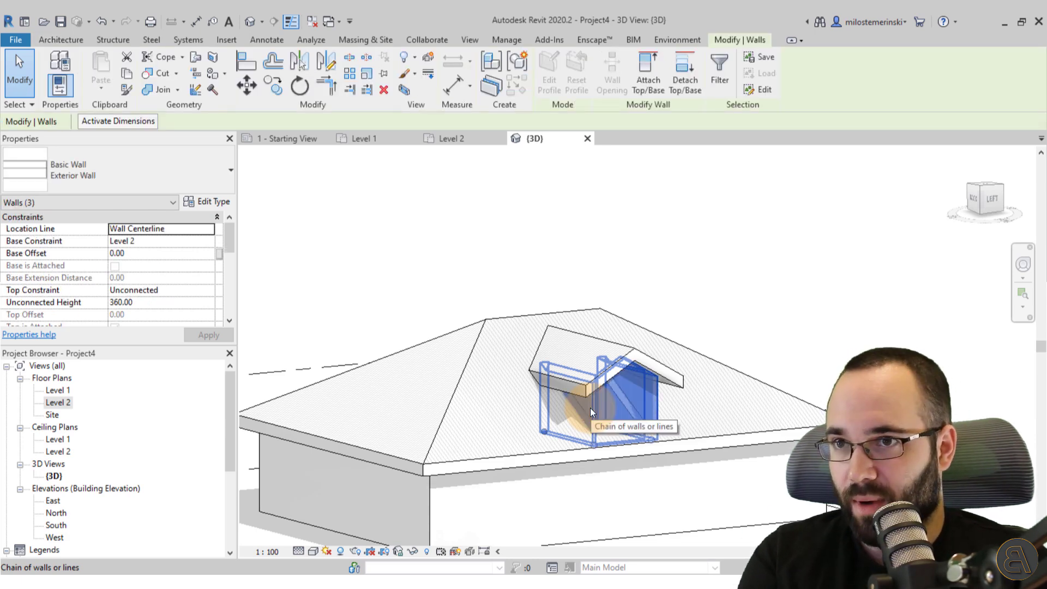
{"action": "left_click", "coordinate": [659, 93]}
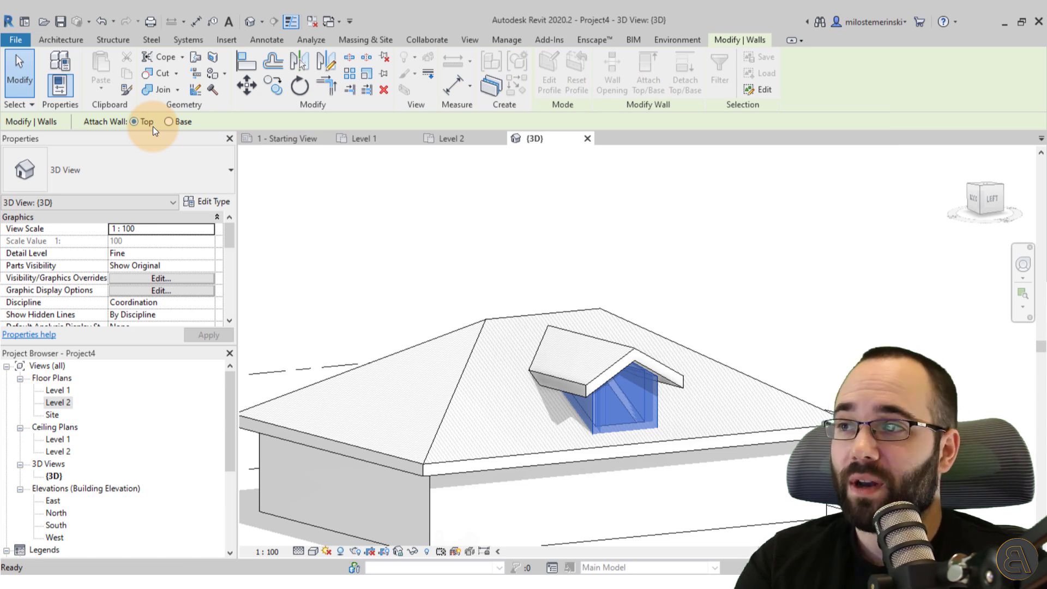
{"action": "left_click", "coordinate": [181, 123]}
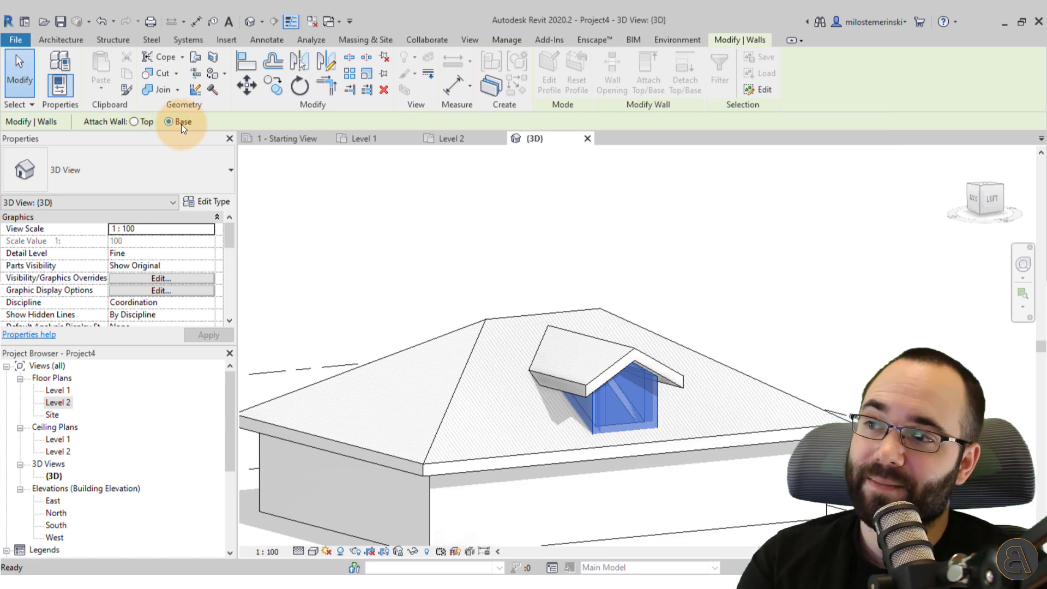
{"action": "left_click", "coordinate": [560, 454]}
{"action": "mouse_move", "coordinate": [559, 452]}
{"action": "middle_mouse_down", "text": "shift"}
{"action": "mouse_move", "coordinate": [660, 505]}
{"action": "mouse_move", "coordinate": [647, 497]}
{"action": "mouse_move", "coordinate": [661, 505]}
{"action": "mouse_move", "coordinate": [731, 430]}
{"action": "middle_mouse_up", "text": "shift"}
{"action": "scroll", "coordinate": [559, 451], "scroll_direction": "up", "scroll_amount": 3}
{"action": "left_click", "coordinate": [841, 302]}
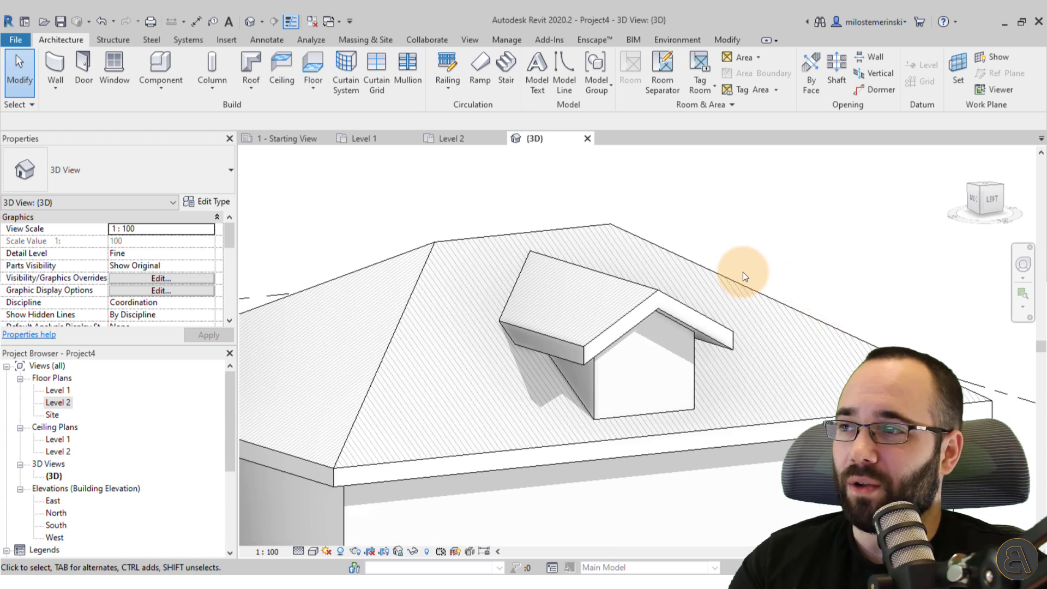
- Place an AD_Window of type 1420 x 1600mm in the dormer's front wall
{"action": "left_click", "coordinate": [115, 84]}
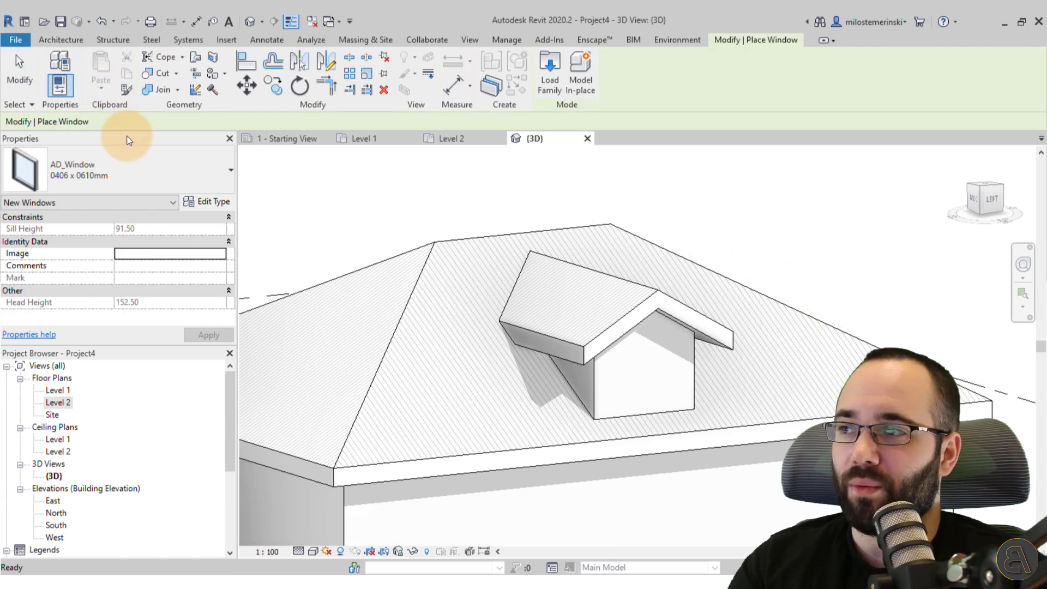
{"action": "left_click", "coordinate": [136, 179]}
{"action": "scroll", "coordinate": [121, 237], "scroll_direction": "down", "scroll_amount": 1}
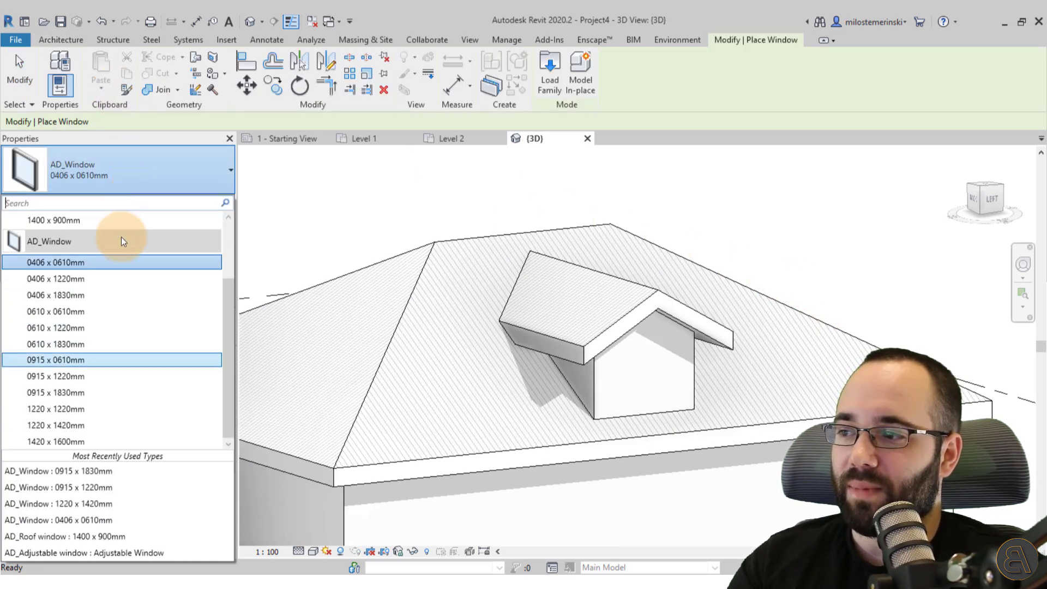
{"action": "left_click", "coordinate": [69, 441]}
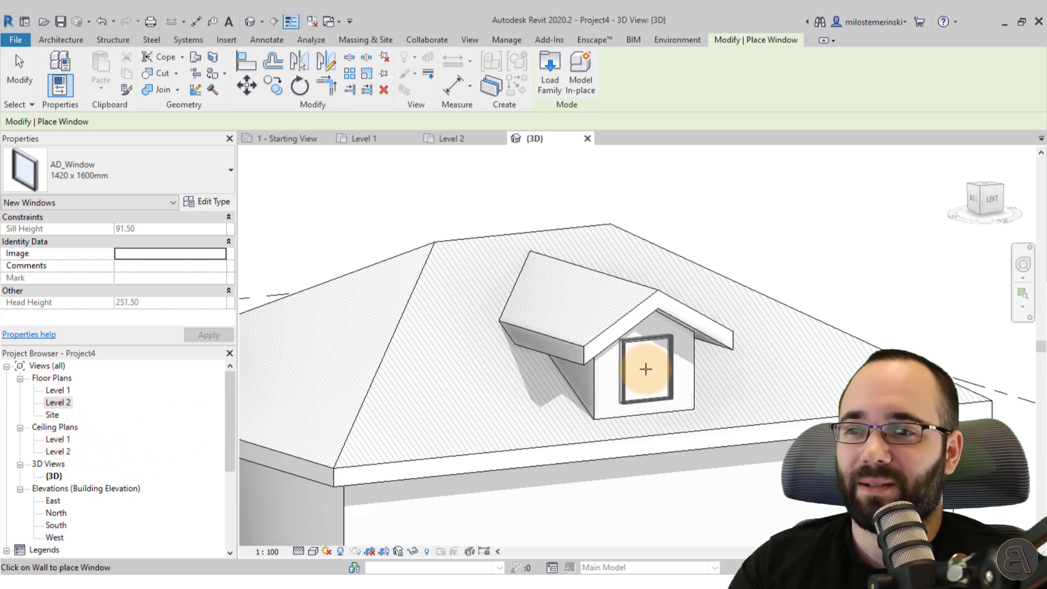
{"action": "left_click", "coordinate": [645, 369]}
{"action": "key", "text": "Escape"}
{"action": "key", "text": "Escape"}
- Select the dormer window and examine its position in the front wall and the view through it into the opening
{"action": "middle_click_drag", "start_coordinate": [645, 368], "coordinate": [642, 326], "text": "shift"}
{"action": "scroll", "coordinate": [642, 326], "scroll_direction": "up", "scroll_amount": 3}
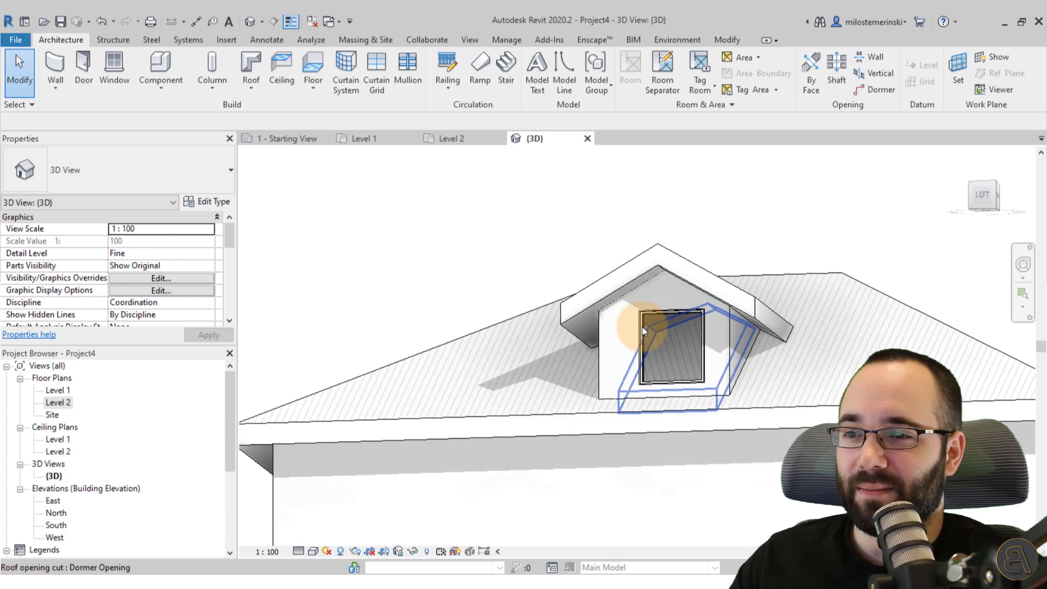
{"action": "scroll", "coordinate": [643, 326], "scroll_direction": "up", "scroll_amount": 2}
{"action": "left_click", "coordinate": [627, 323]}
{"action": "scroll", "coordinate": [626, 320], "scroll_direction": "up", "scroll_amount": 3}
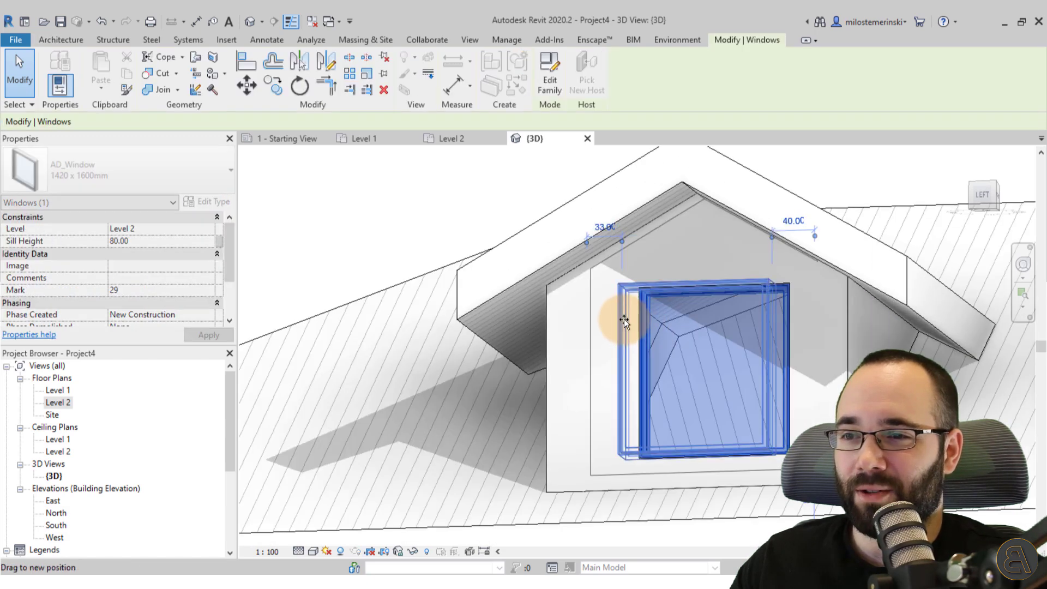
{"action": "middle_click_drag", "start_coordinate": [623, 319], "coordinate": [770, 313], "text": "shift"}
{"action": "key", "text": "Escape"}
{"action": "scroll", "coordinate": [682, 349], "scroll_direction": "down", "scroll_amount": 5}
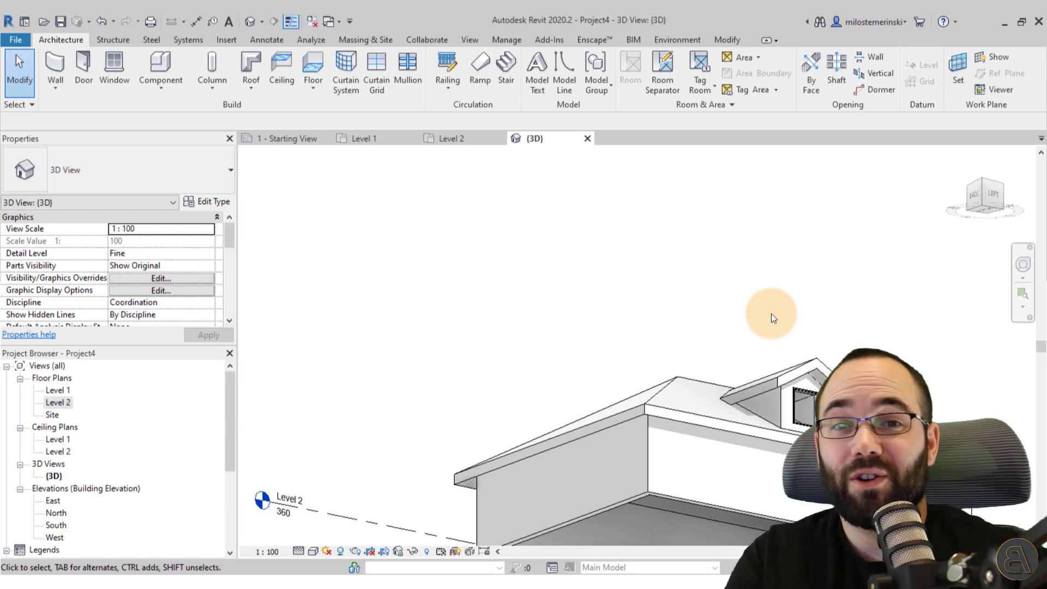